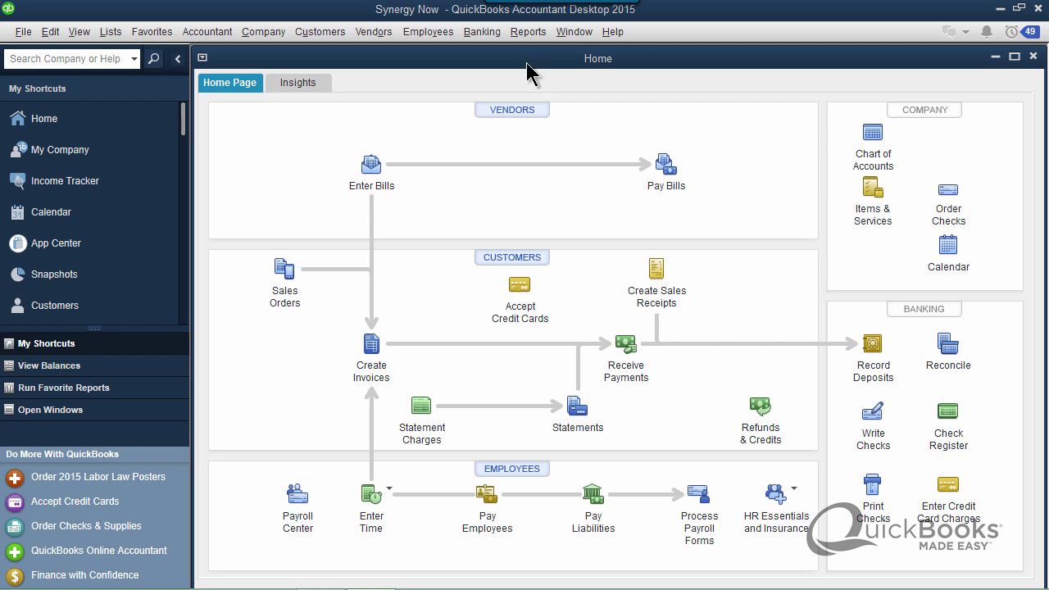
Step: Open the Unpaid Bills Detail report as of June 30, 2020, via Reports > Vendors & Payables
{"action": "left_click", "coordinate": [524, 36]}
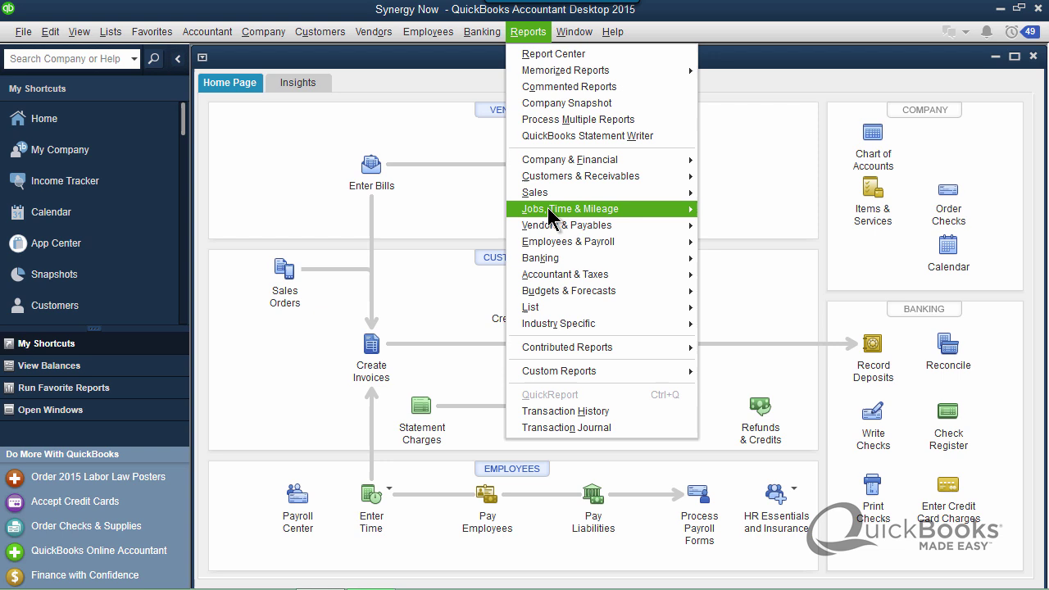
{"action": "mouse_move", "coordinate": [590, 226]}
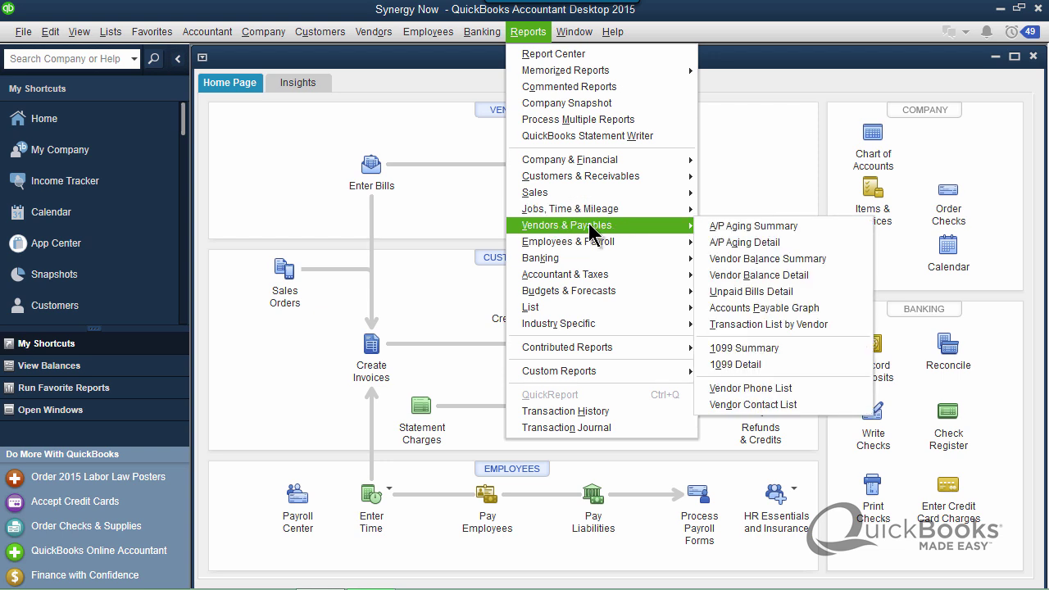
{"action": "left_click", "coordinate": [740, 293]}
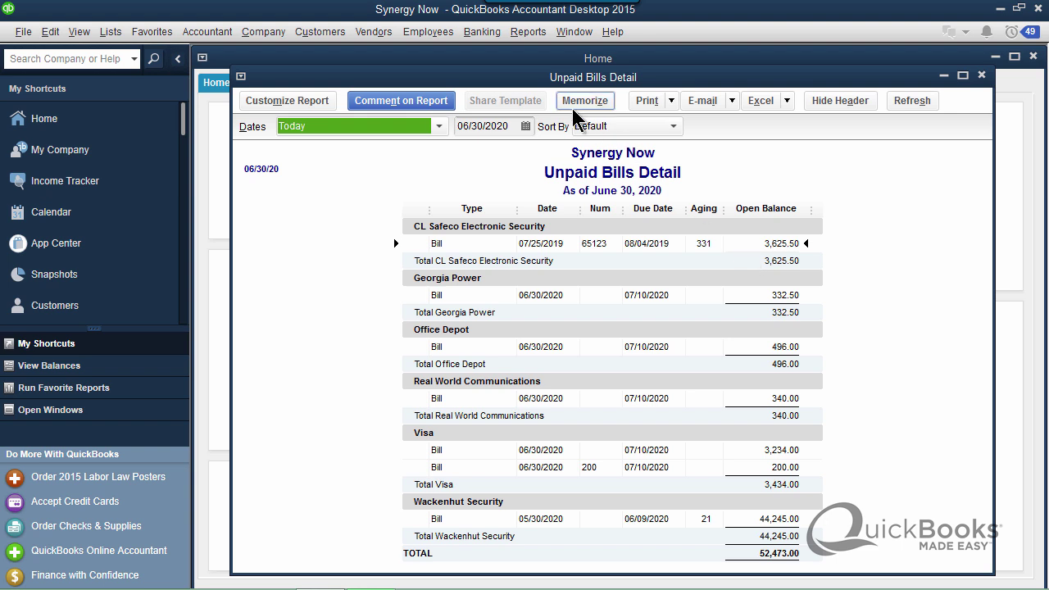
{"action": "left_click", "coordinate": [378, 32]}
{"action": "mouse_move", "coordinate": [418, 42]}
{"action": "mouse_move", "coordinate": [527, 32]}
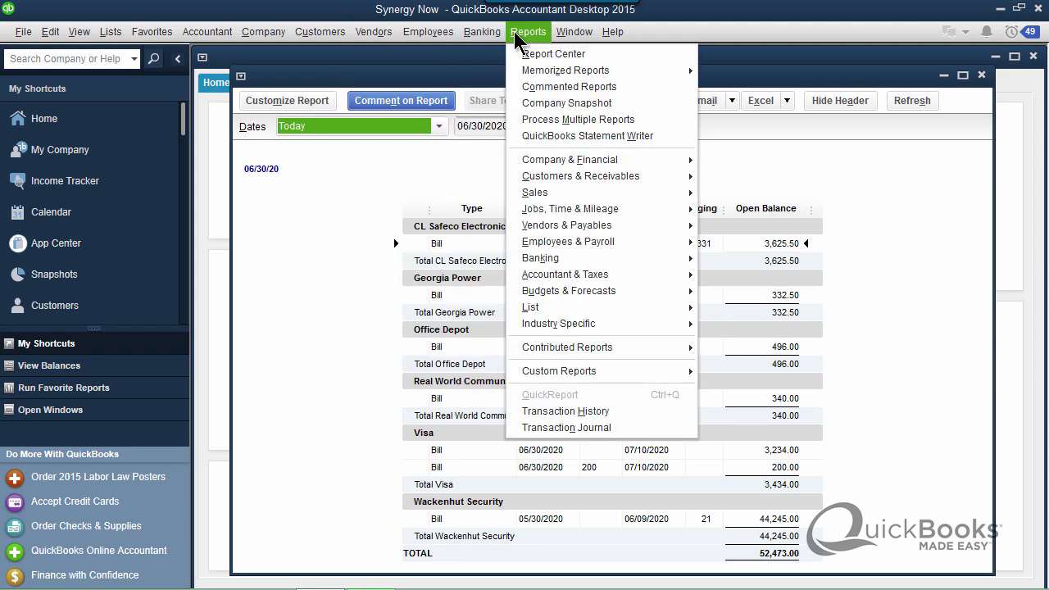
{"action": "mouse_move", "coordinate": [561, 227]}
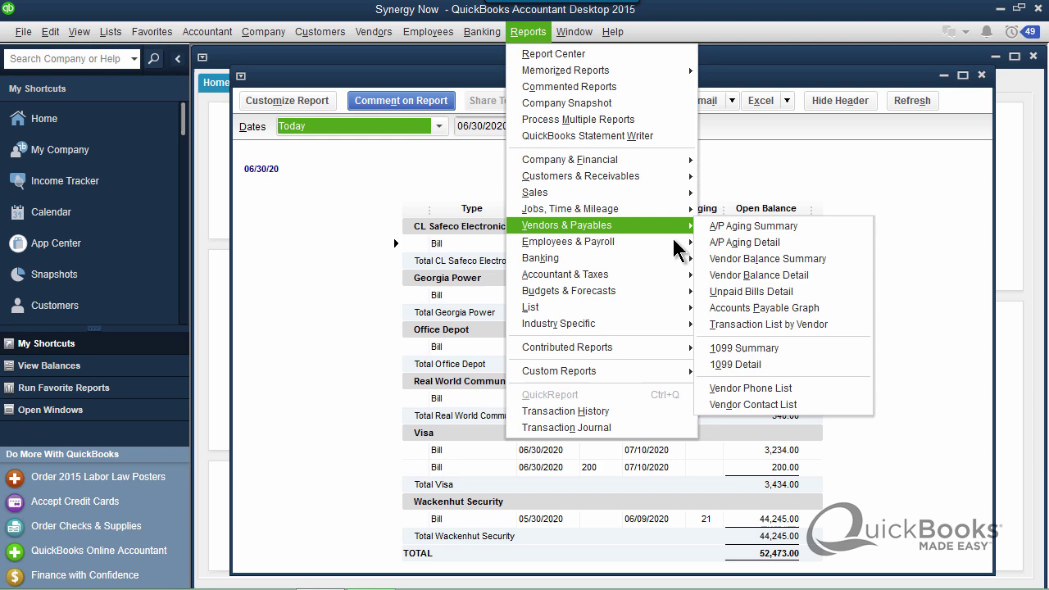
{"action": "left_click", "coordinate": [735, 299]}
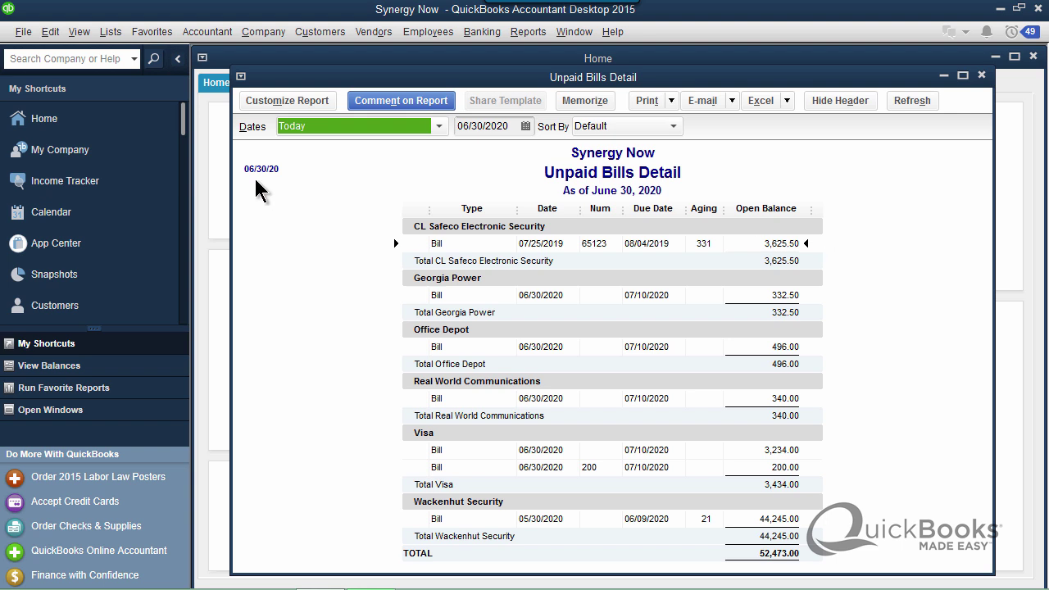
Step: Return to the Home page and briefly open and close Enter Bills and Pay Bills
{"action": "left_click", "coordinate": [65, 129]}
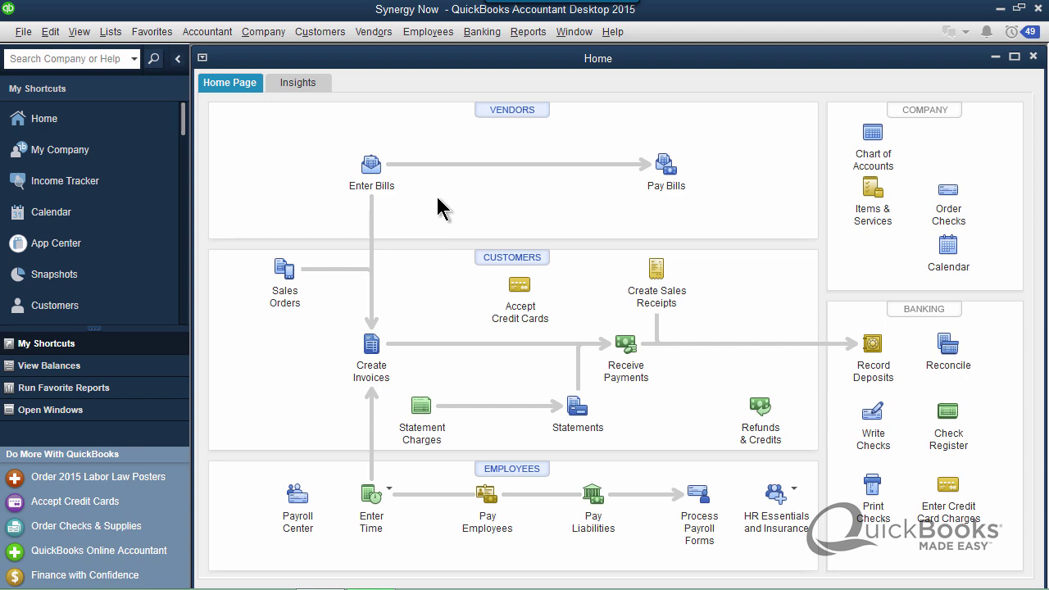
{"action": "left_click", "coordinate": [372, 167]}
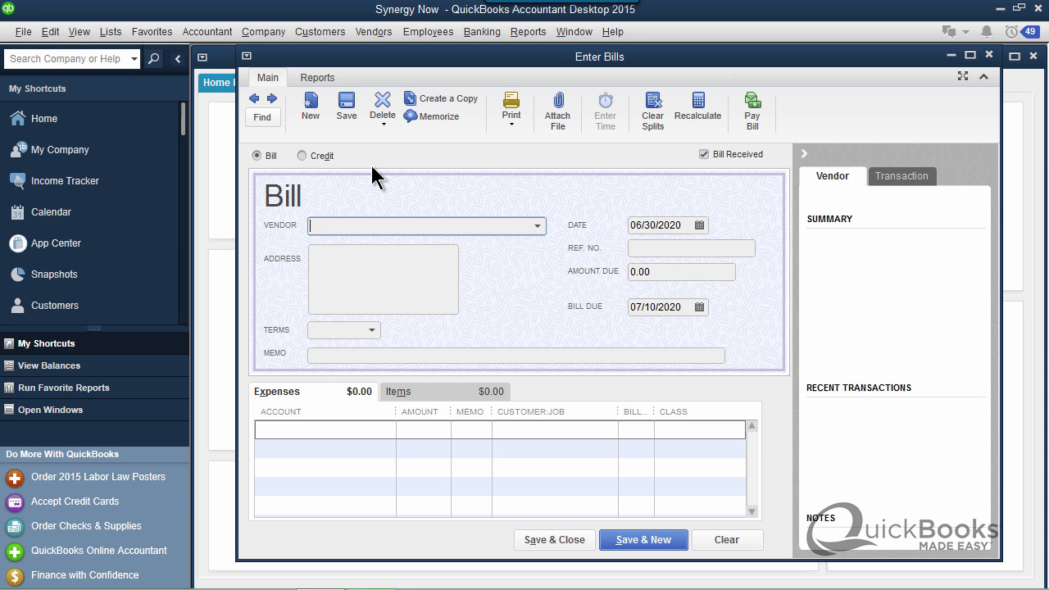
{"action": "key", "text": "Escape"}
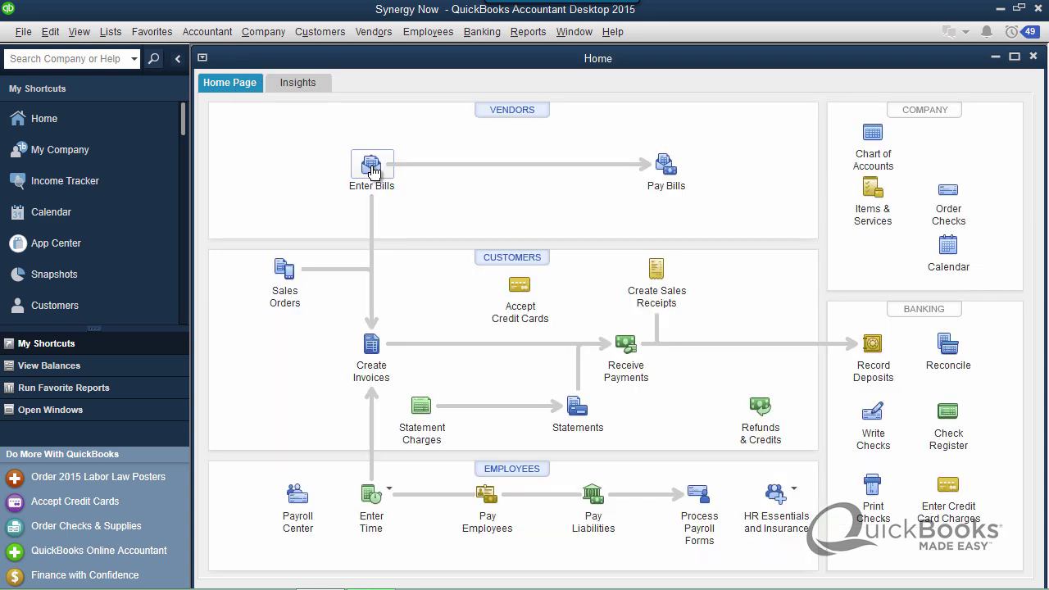
{"action": "left_click", "coordinate": [668, 175]}
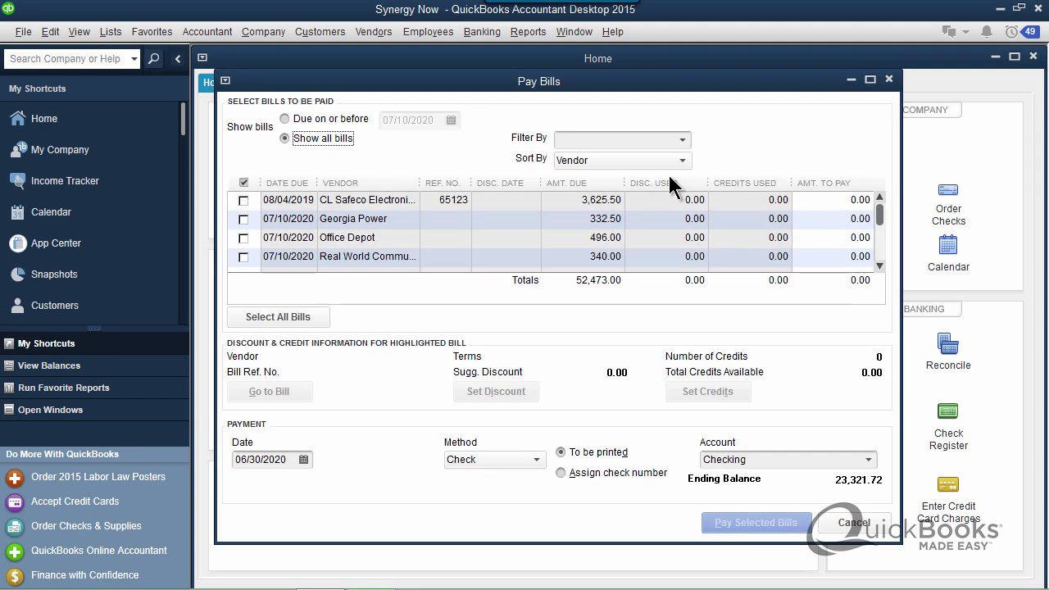
{"action": "key", "text": "Escape"}
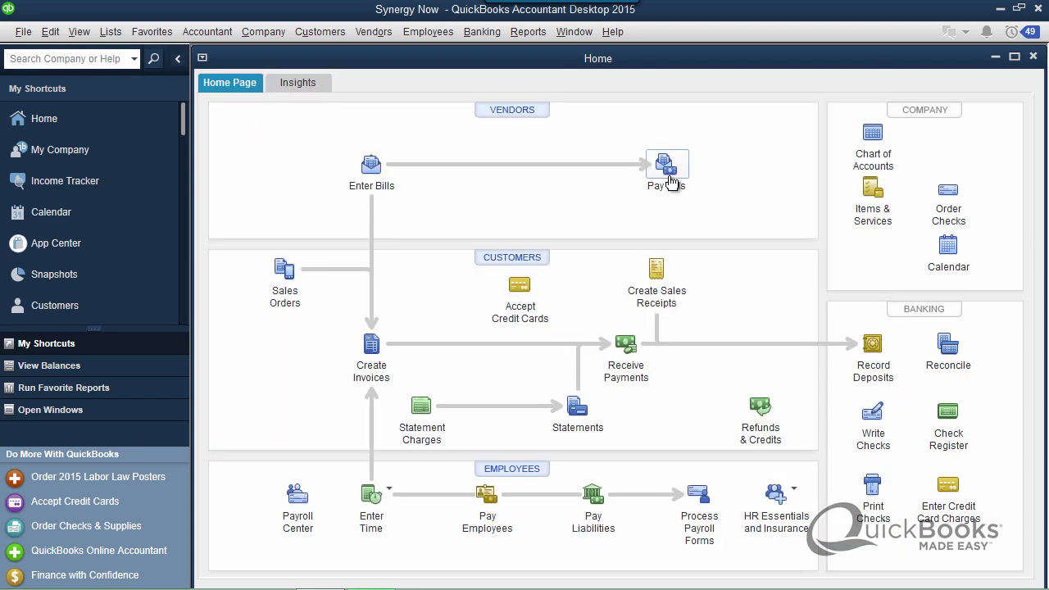
Step: Open a blank Write Checks – Checking form, reposition it, and close it
{"action": "left_click", "coordinate": [873, 419]}
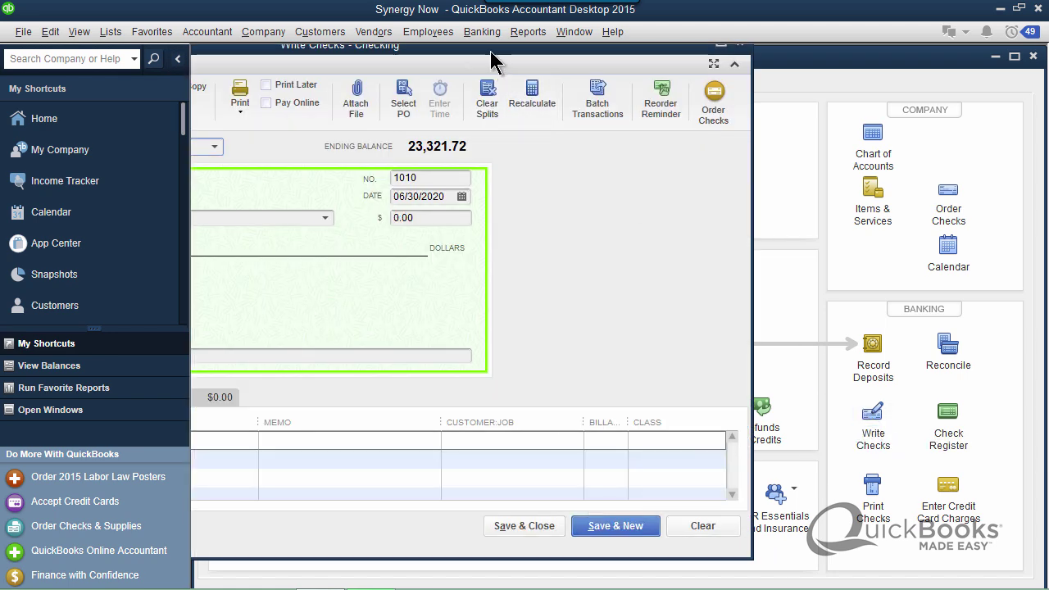
{"action": "left_click_drag", "start_coordinate": [515, 53], "coordinate": [755, 67]}
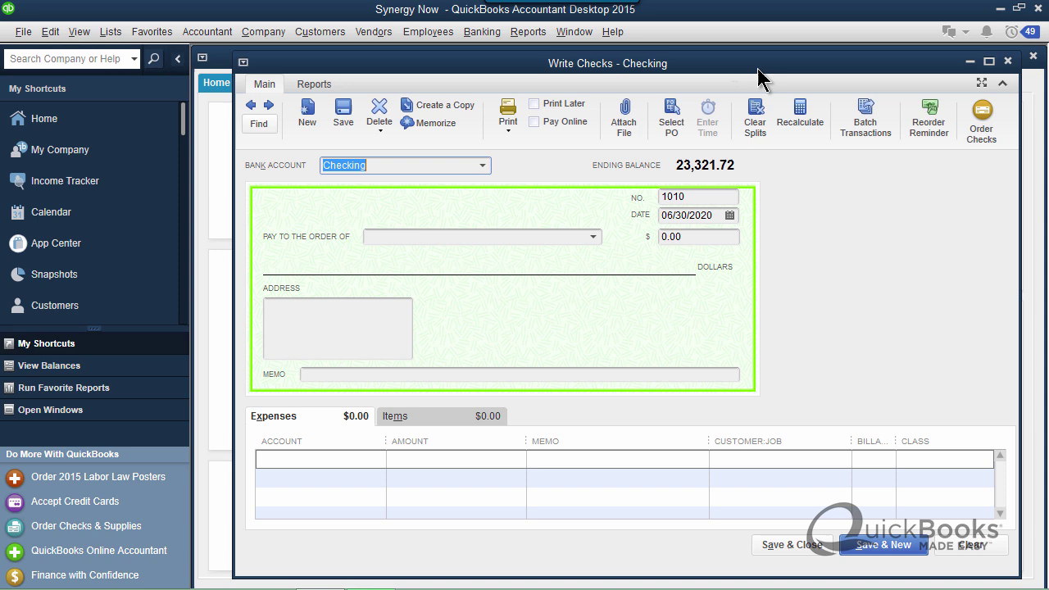
{"action": "left_click", "coordinate": [1007, 63]}
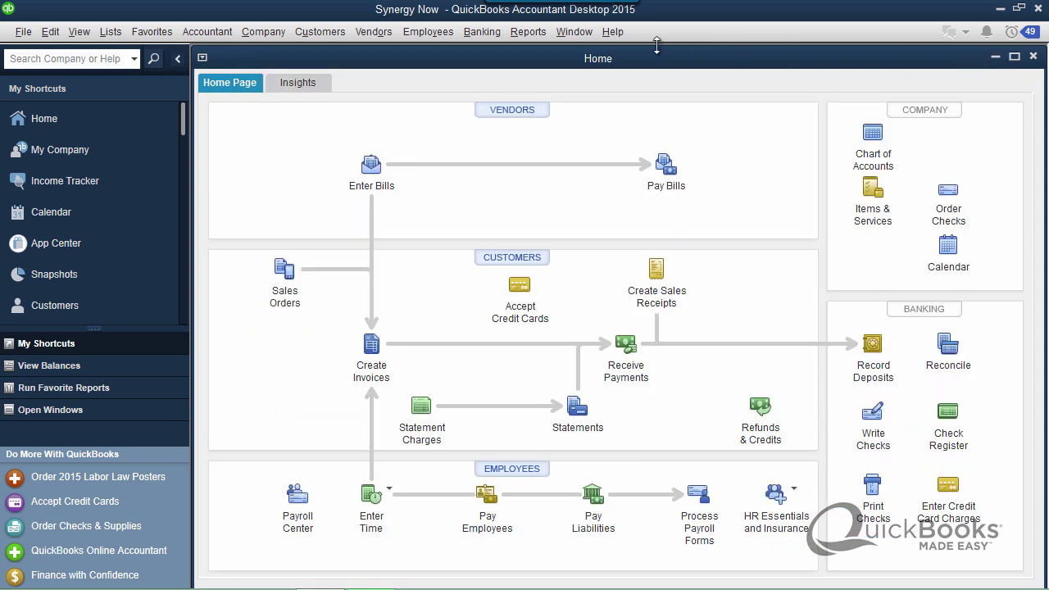
{"action": "left_click", "coordinate": [562, 34]}
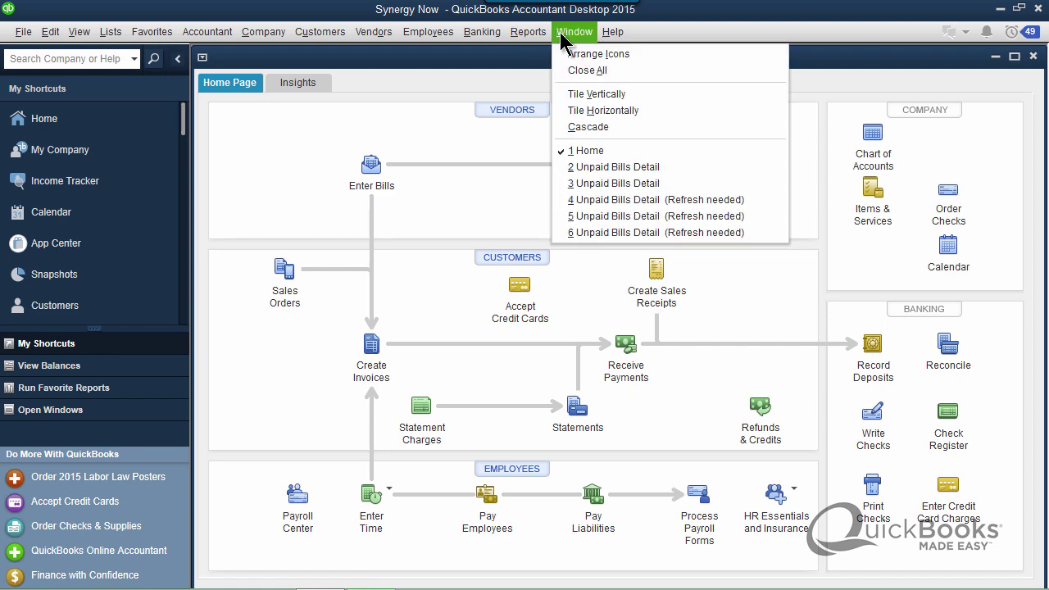
{"action": "left_click", "coordinate": [588, 162]}
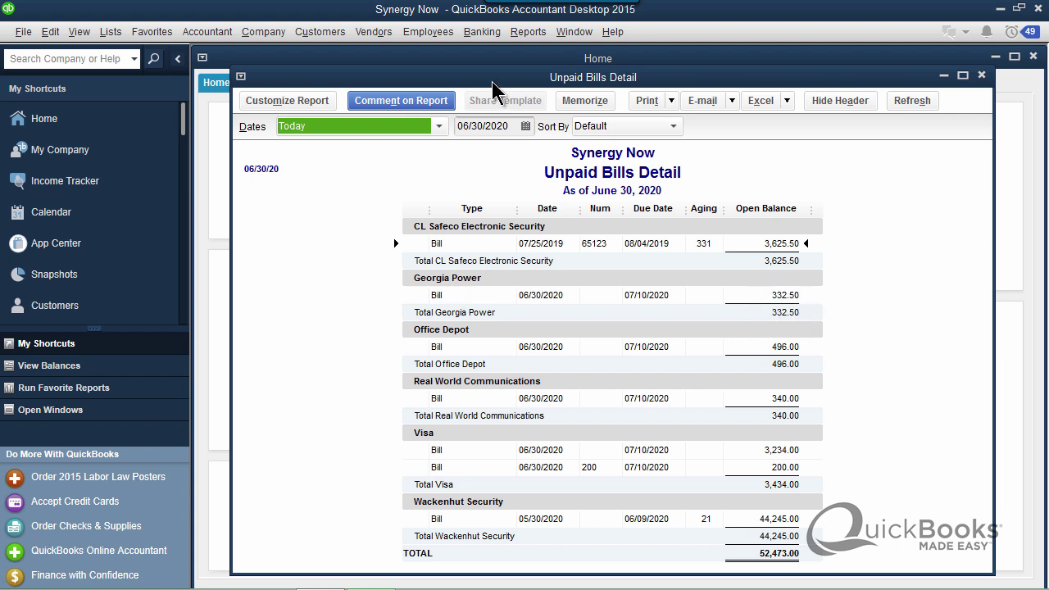
{"action": "left_click", "coordinate": [515, 141]}
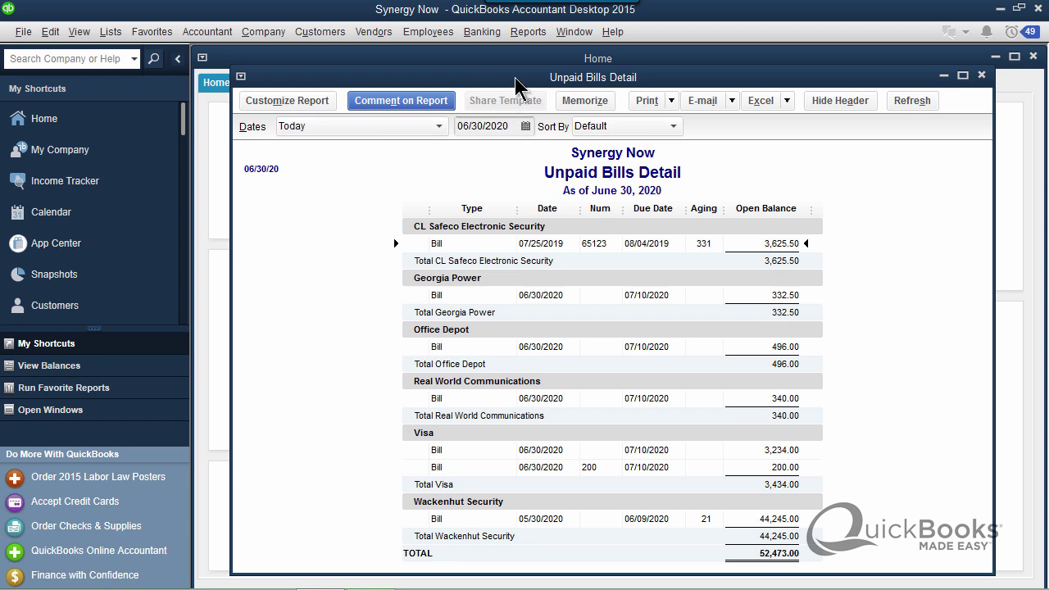
{"action": "left_click_drag", "start_coordinate": [516, 82], "coordinate": [564, 274]}
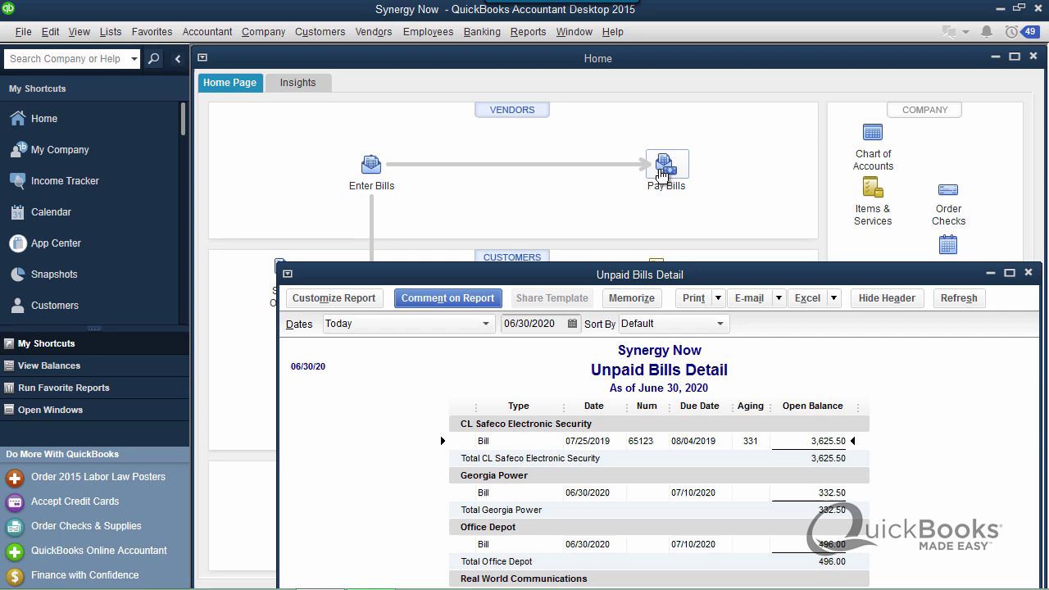
{"action": "left_click", "coordinate": [664, 166]}
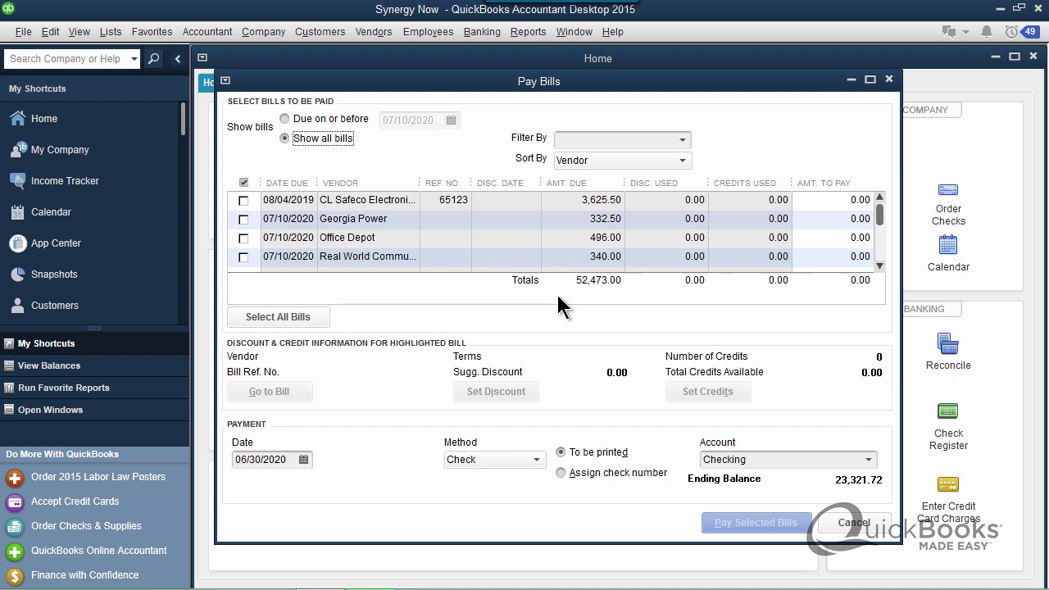
{"action": "left_click", "coordinate": [889, 79]}
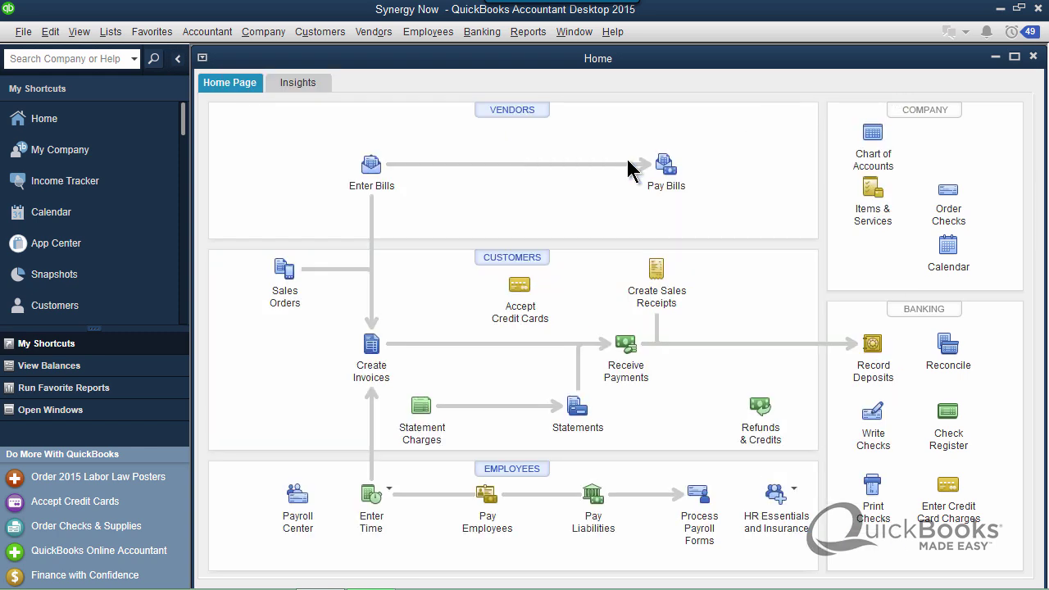
Step: Review the 144 downloaded Checking transactions in Bank Feeds, then close the window
{"action": "left_click", "coordinate": [478, 34]}
{"action": "mouse_move", "coordinate": [507, 189]}
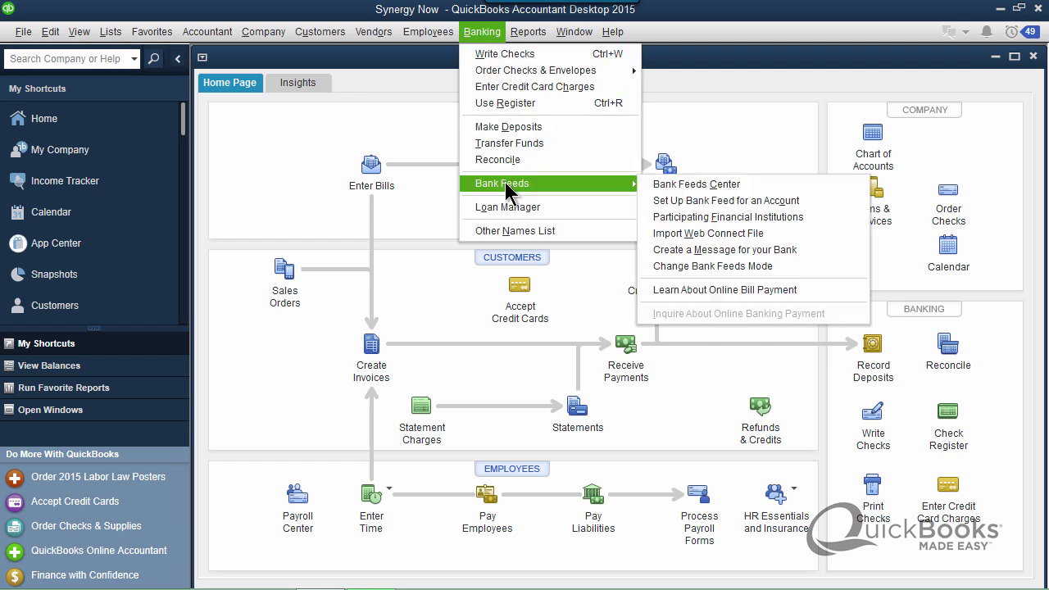
{"action": "left_click", "coordinate": [660, 185]}
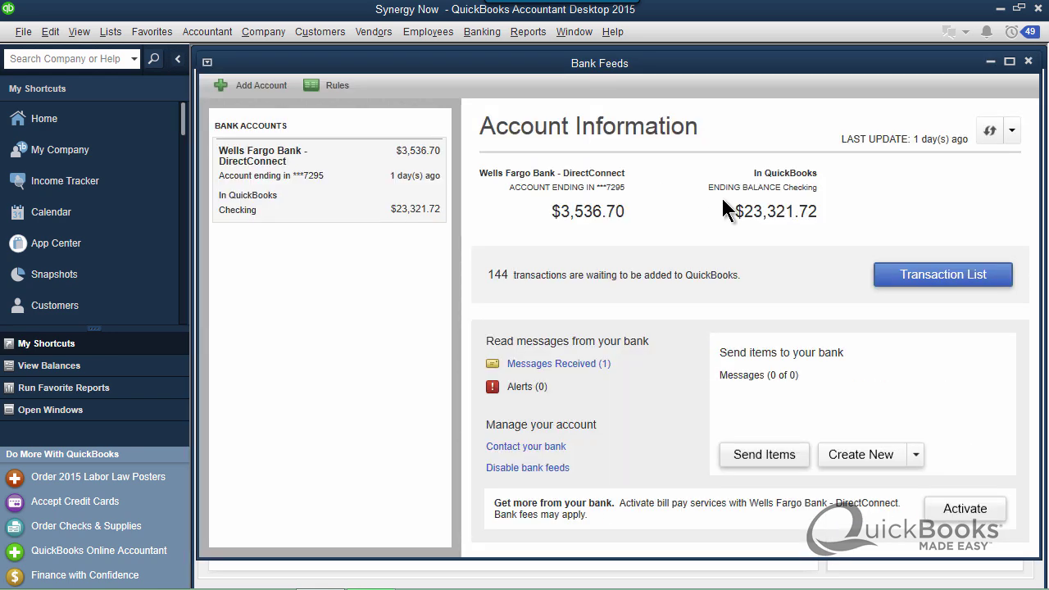
{"action": "left_click", "coordinate": [916, 274]}
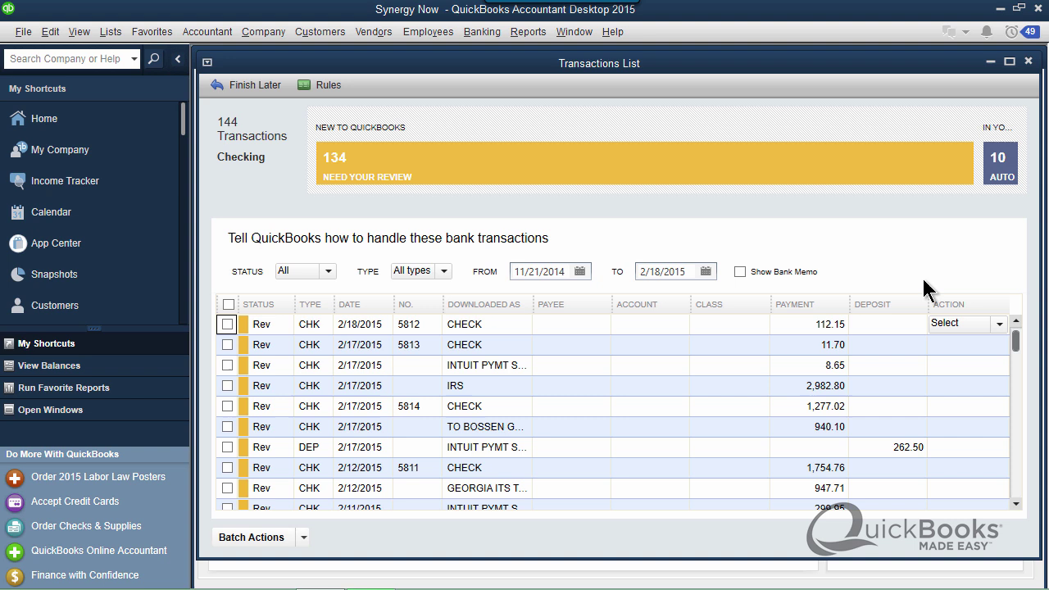
{"action": "left_click", "coordinate": [999, 324]}
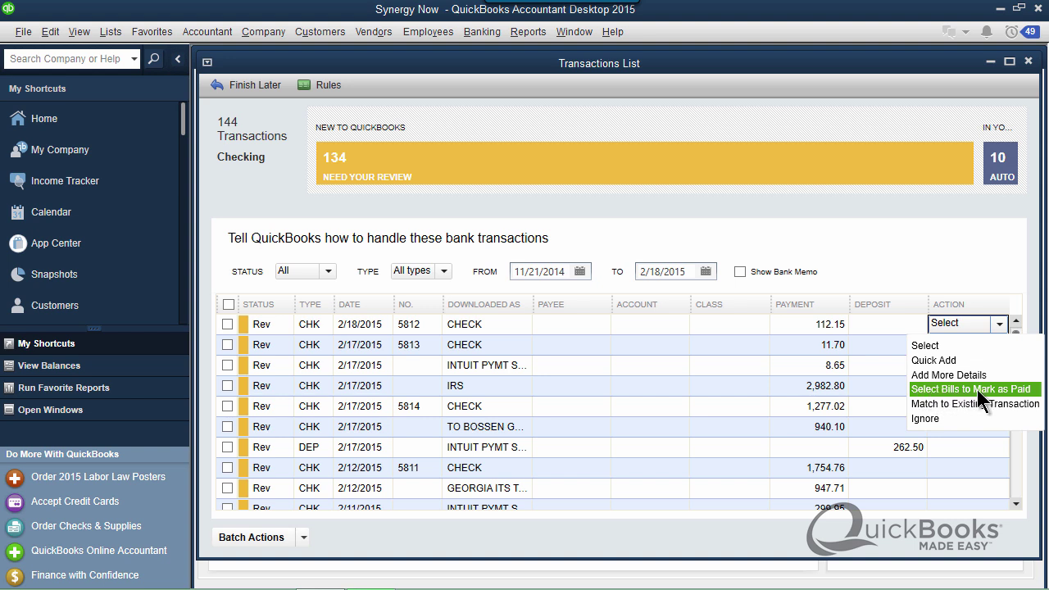
{"action": "left_click", "coordinate": [1029, 62]}
{"action": "left_click", "coordinate": [1029, 63]}
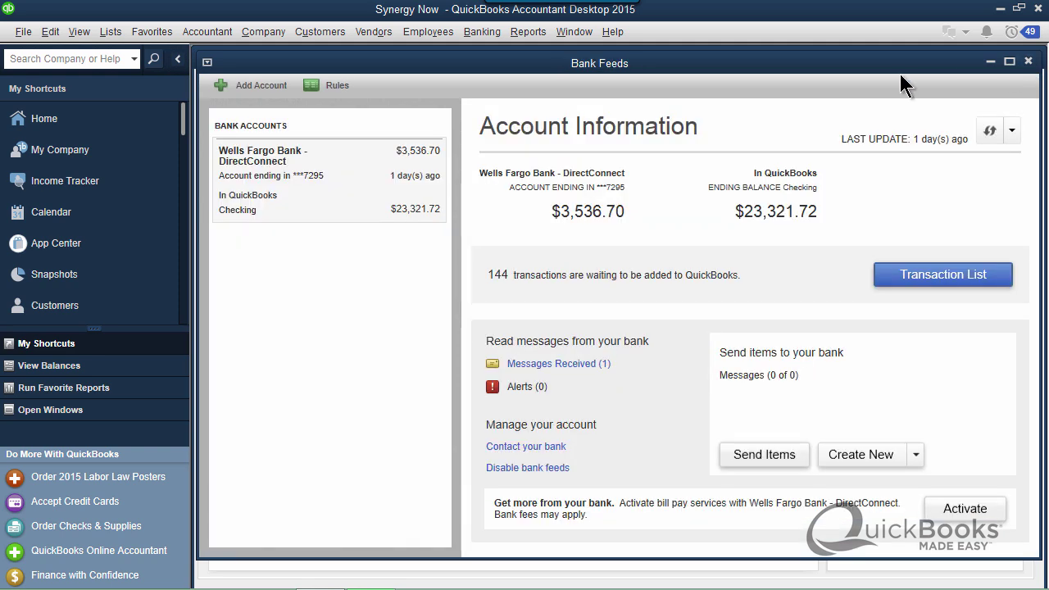
Step: Return Home, review the Pay Bills Sort By options, and close Pay Bills
{"action": "left_click", "coordinate": [77, 122]}
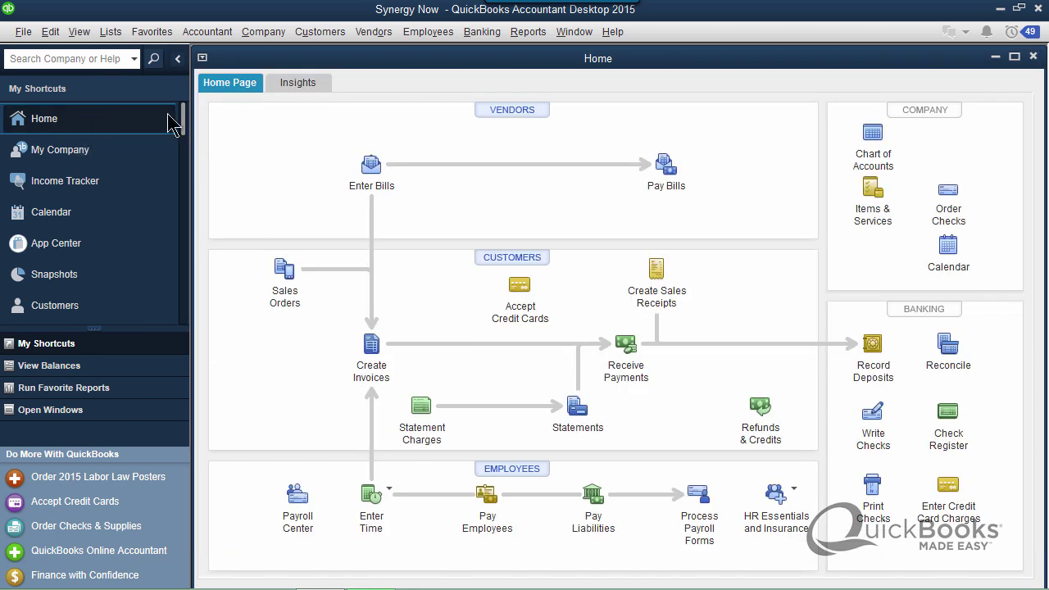
{"action": "left_click", "coordinate": [662, 170]}
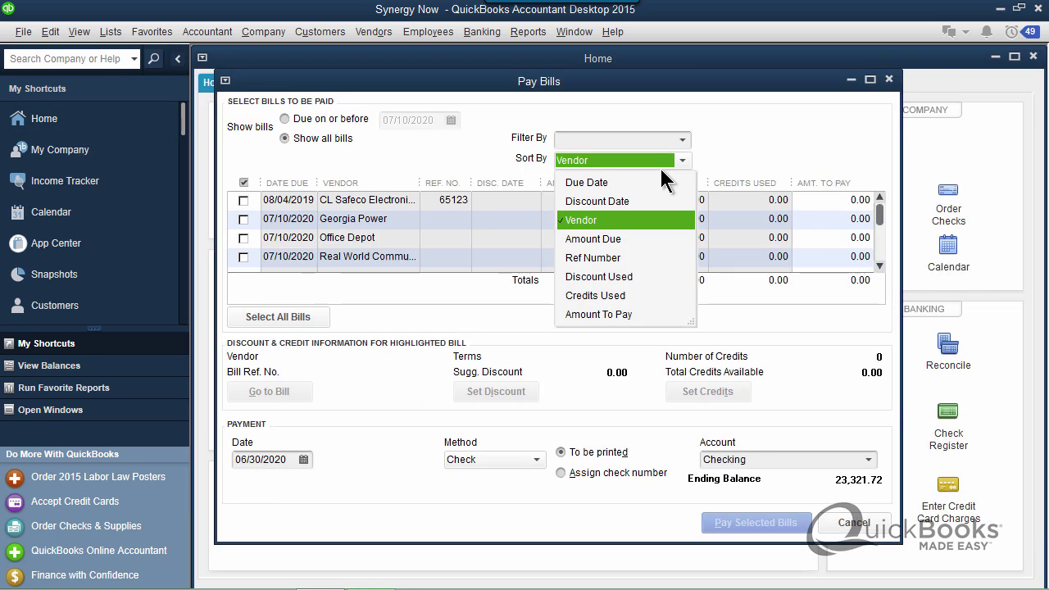
{"action": "left_click", "coordinate": [888, 80]}
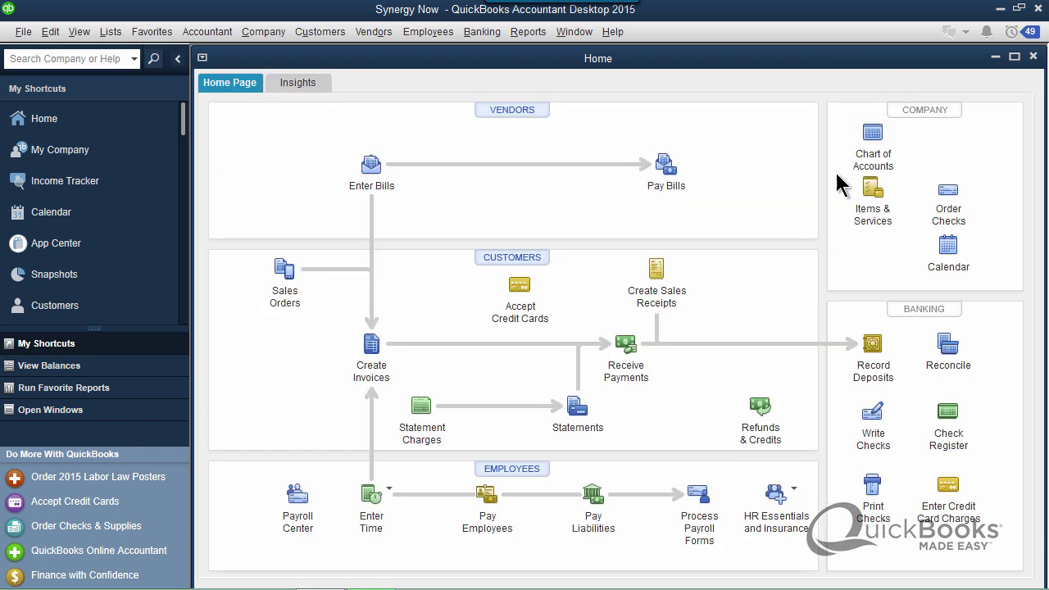
Step: Start a new check to Georgia Power, continuing past the open-bills warning
{"action": "left_click", "coordinate": [874, 426]}
{"action": "left_click", "coordinate": [381, 239]}
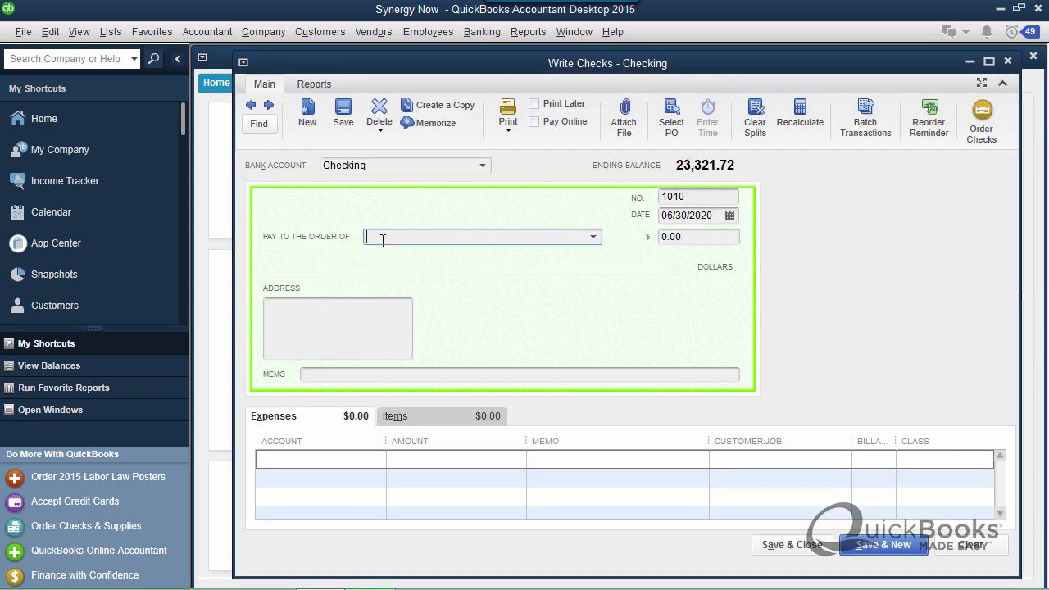
{"action": "type", "text": "Georgia Clean Energy"}
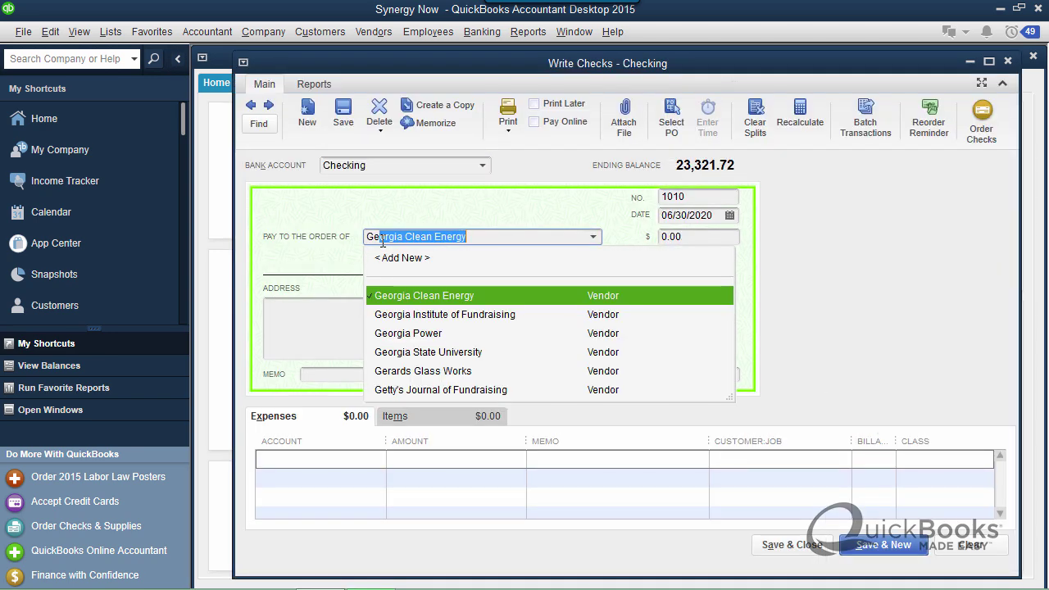
{"action": "left_click", "coordinate": [434, 338]}
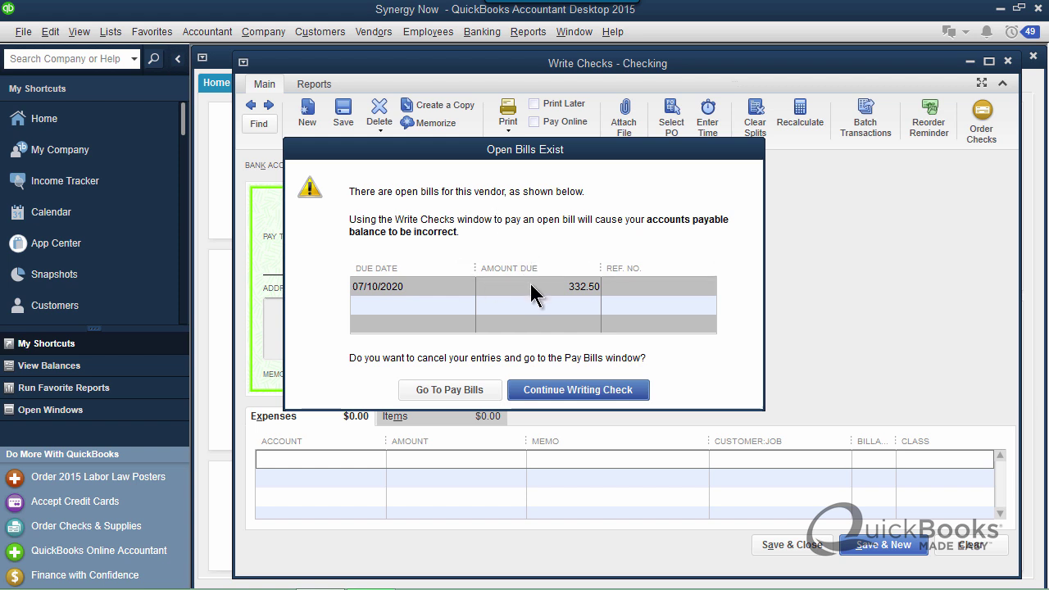
{"action": "left_click", "coordinate": [567, 391]}
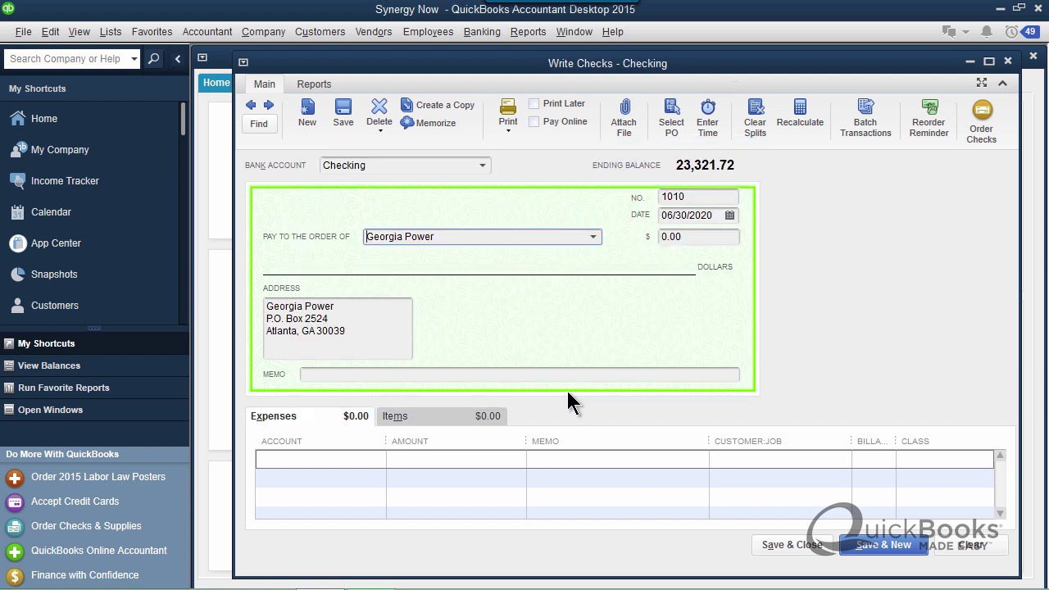
Step: Enter 332.50 charged to Utilities:Electricity and save check 1010 without a class
{"action": "left_click", "coordinate": [688, 236]}
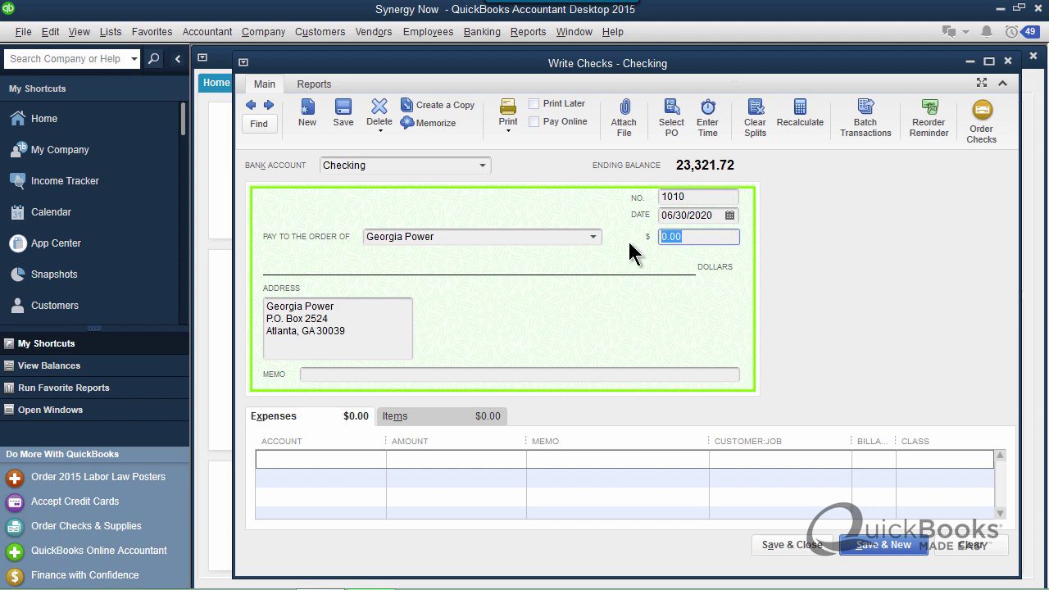
{"action": "type", "text": "332.50"}
{"action": "key", "text": "Tab"}
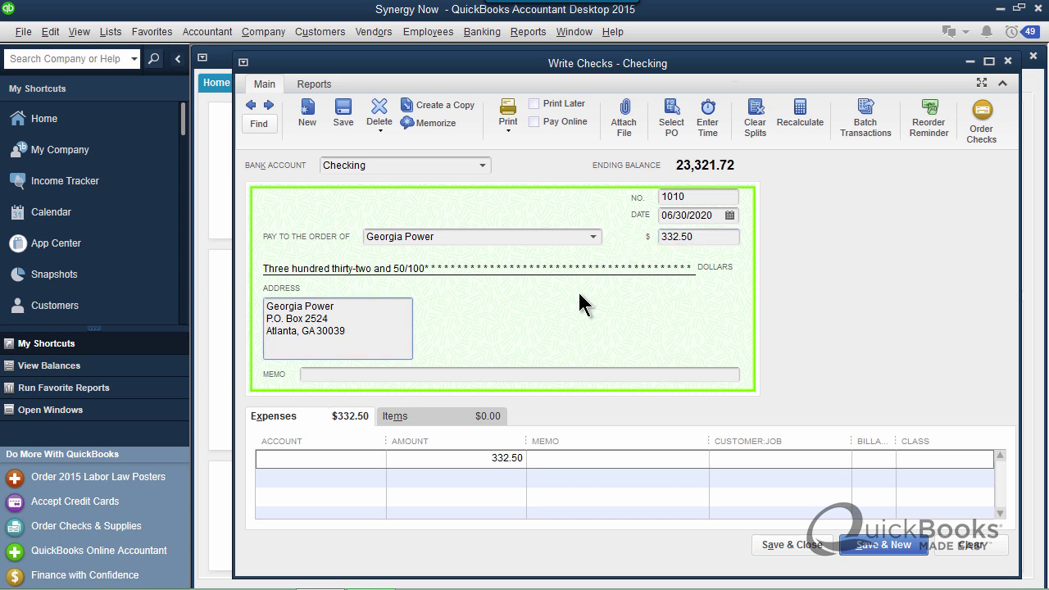
{"action": "left_click", "coordinate": [347, 459]}
{"action": "type", "text": "Utilities:Electricity"}
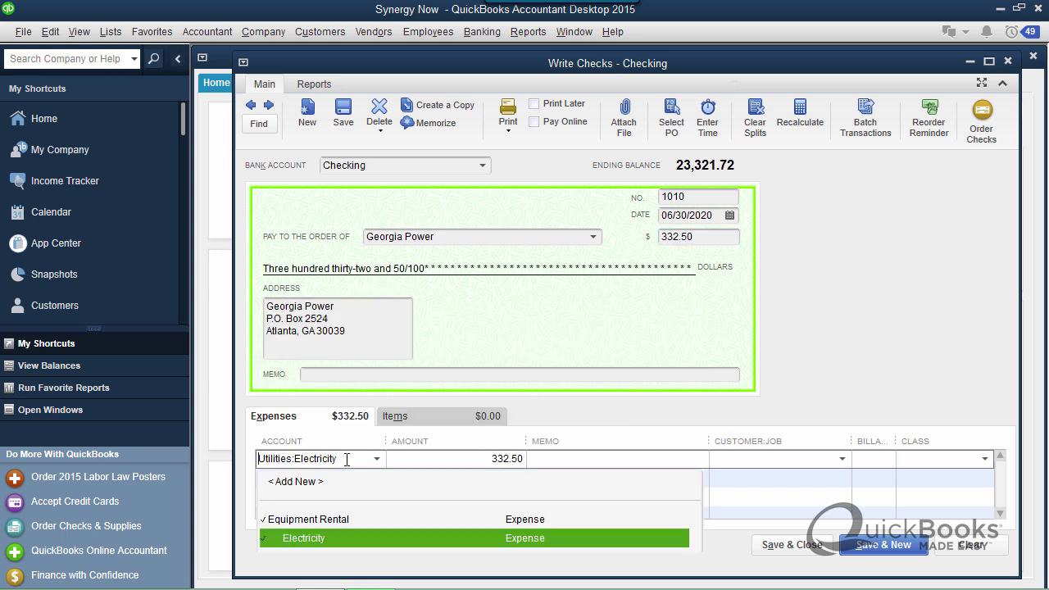
{"action": "key", "text": "Tab"}
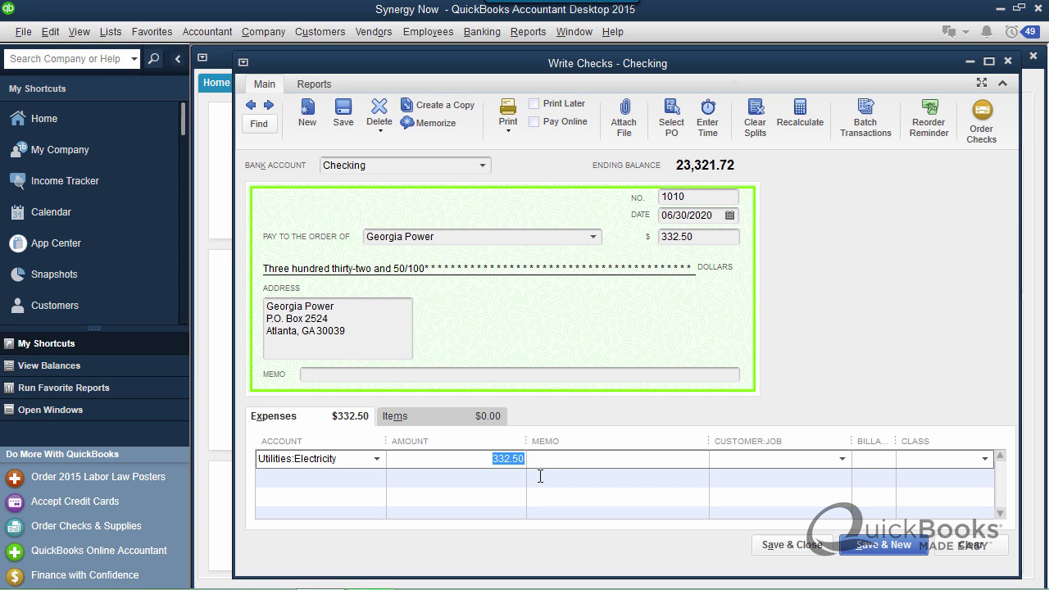
{"action": "left_click", "coordinate": [791, 548]}
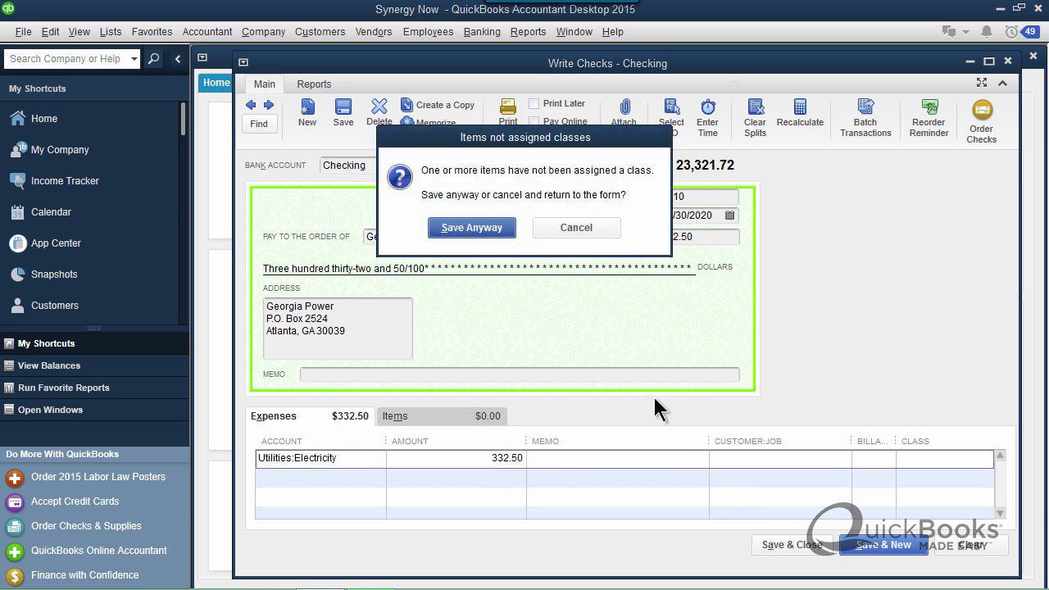
{"action": "left_click", "coordinate": [484, 227]}
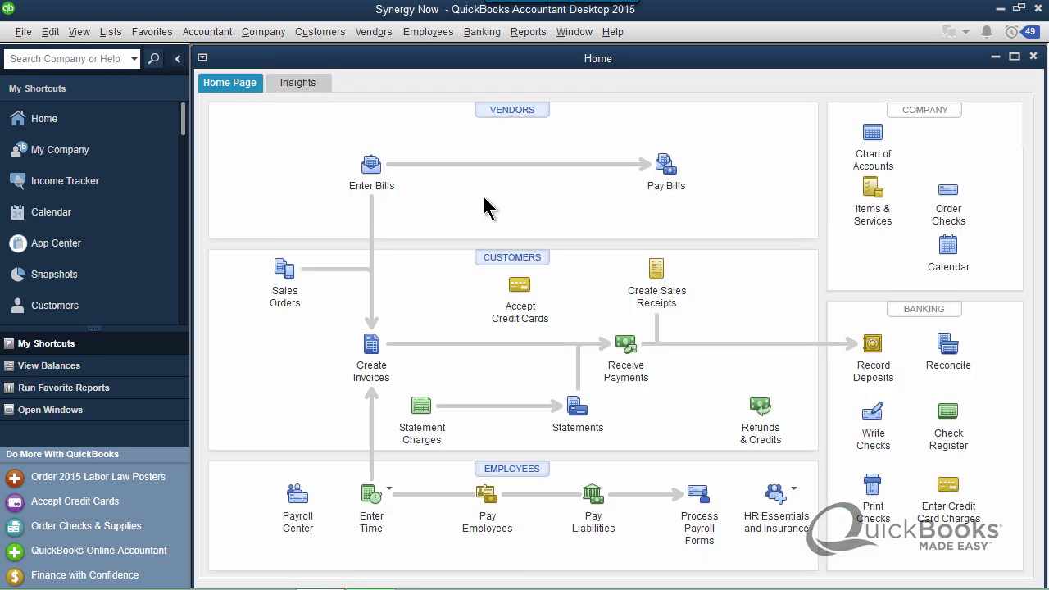
Step: Bring Unpaid Bills Detail forward from the Window menu and refresh it
{"action": "left_click", "coordinate": [562, 36]}
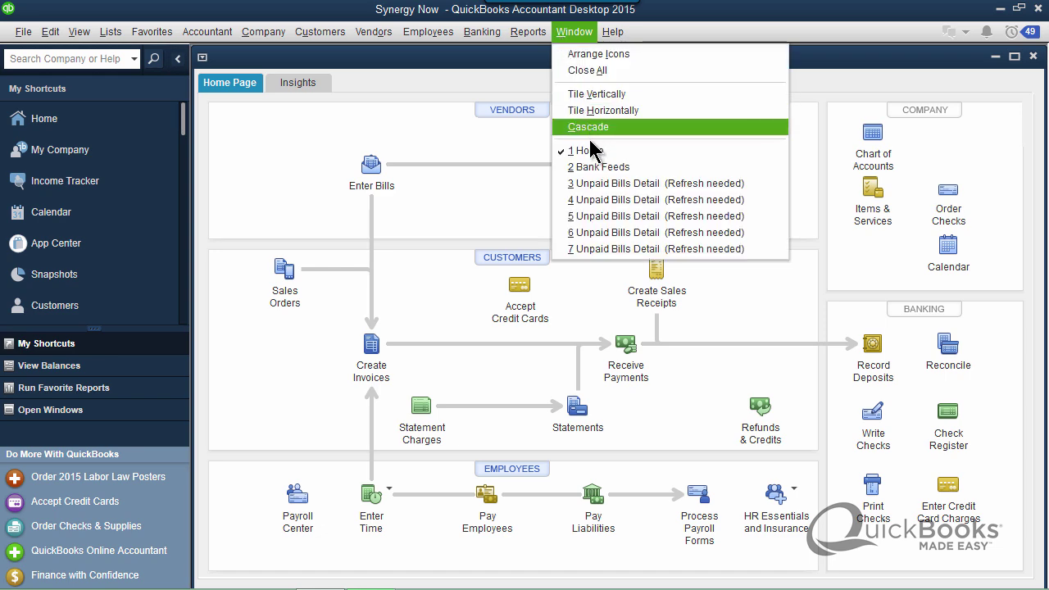
{"action": "left_click", "coordinate": [594, 187]}
{"action": "left_click", "coordinate": [316, 205]}
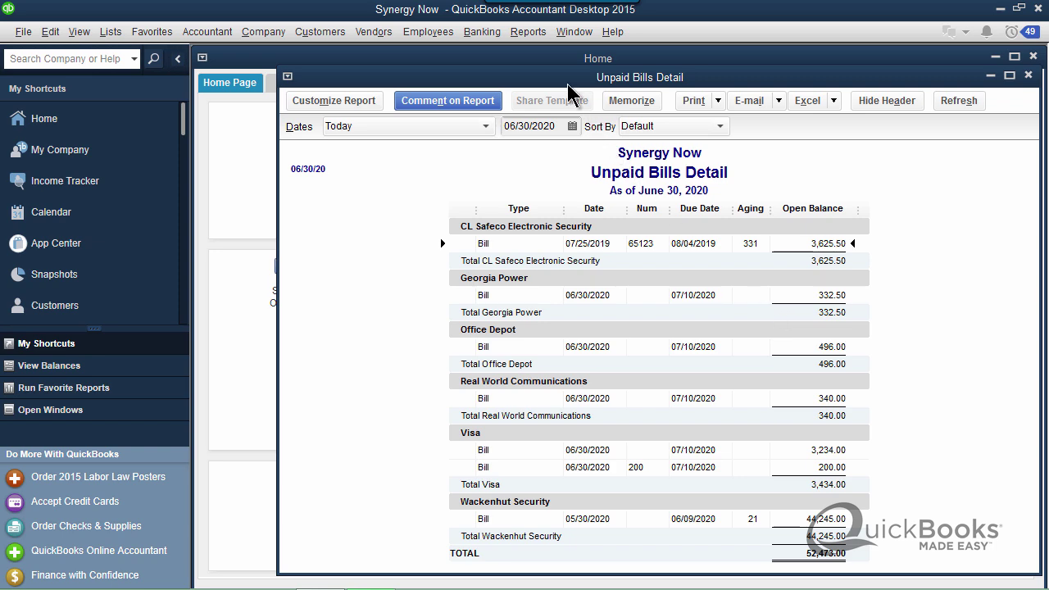
Step: Open Profit & Loss Standard and drill into Electricity's 694.79 for its transaction detail
{"action": "left_click", "coordinate": [528, 31]}
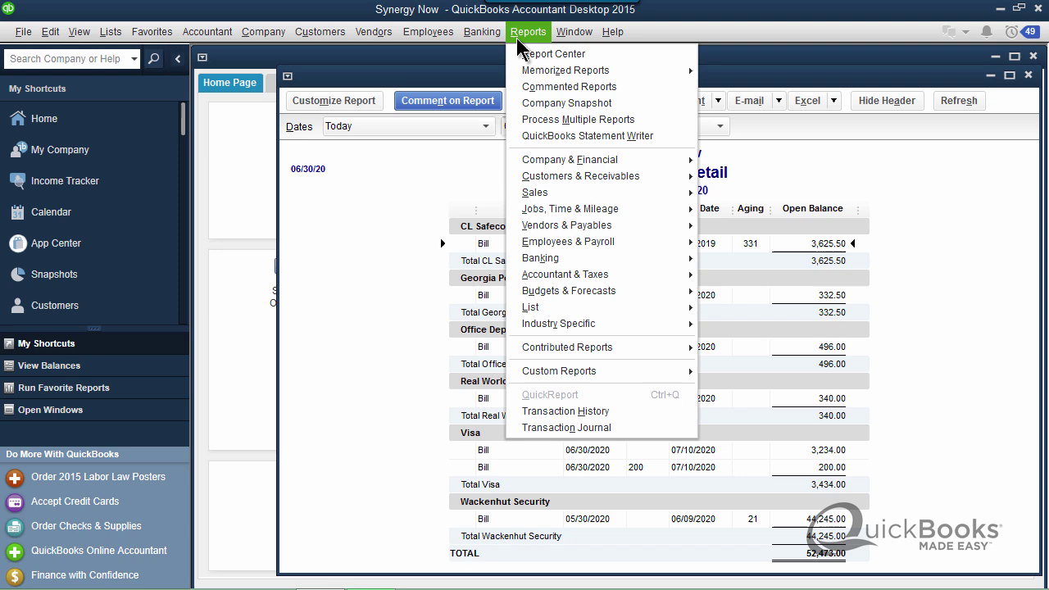
{"action": "mouse_move", "coordinate": [565, 167]}
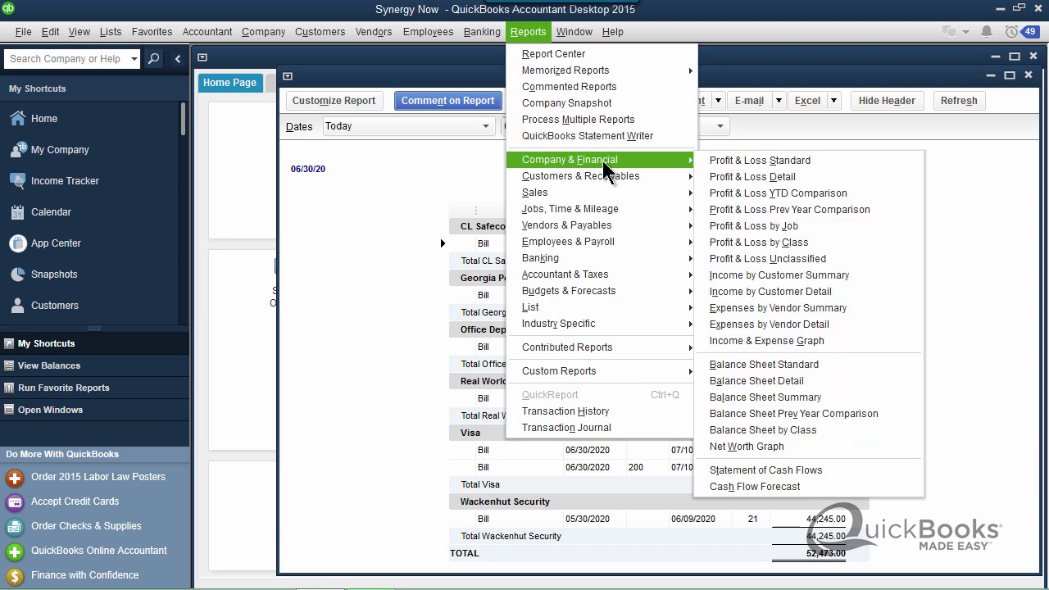
{"action": "left_click", "coordinate": [724, 166]}
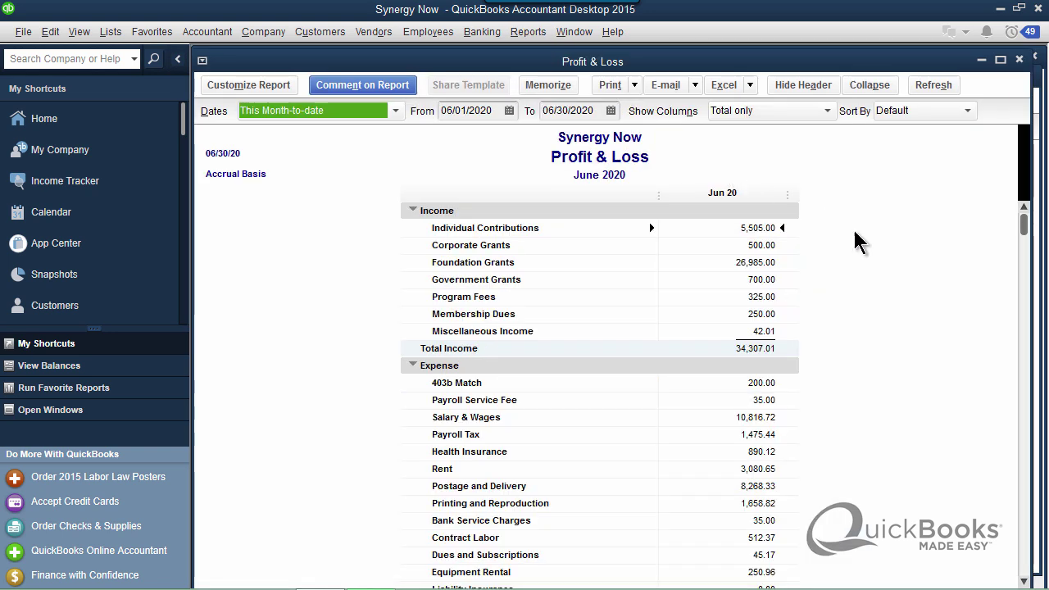
{"action": "left_click_drag", "start_coordinate": [1023, 234], "coordinate": [1038, 557]}
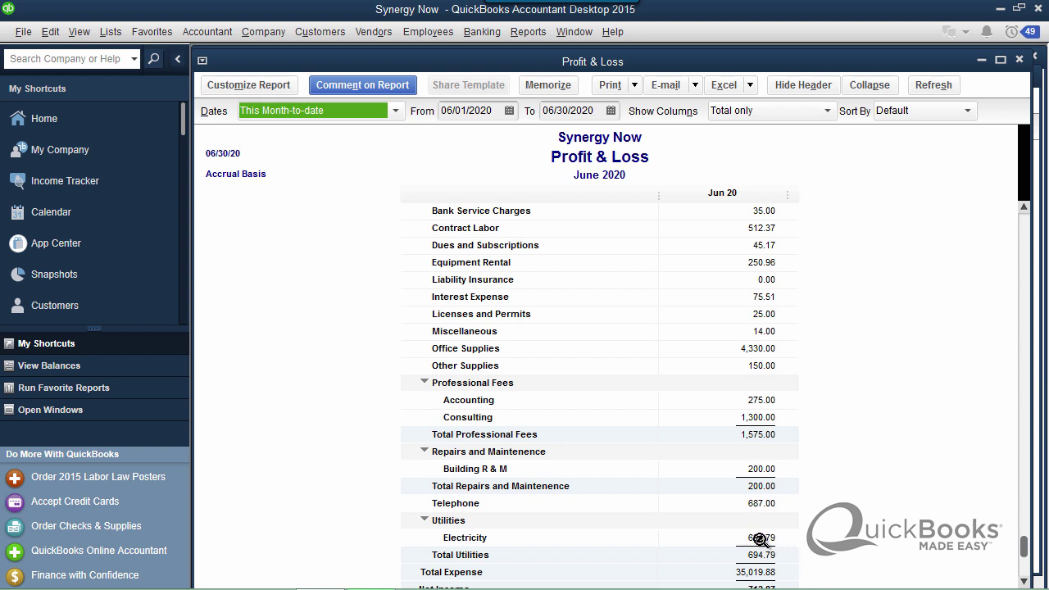
{"action": "double_click", "coordinate": [766, 542]}
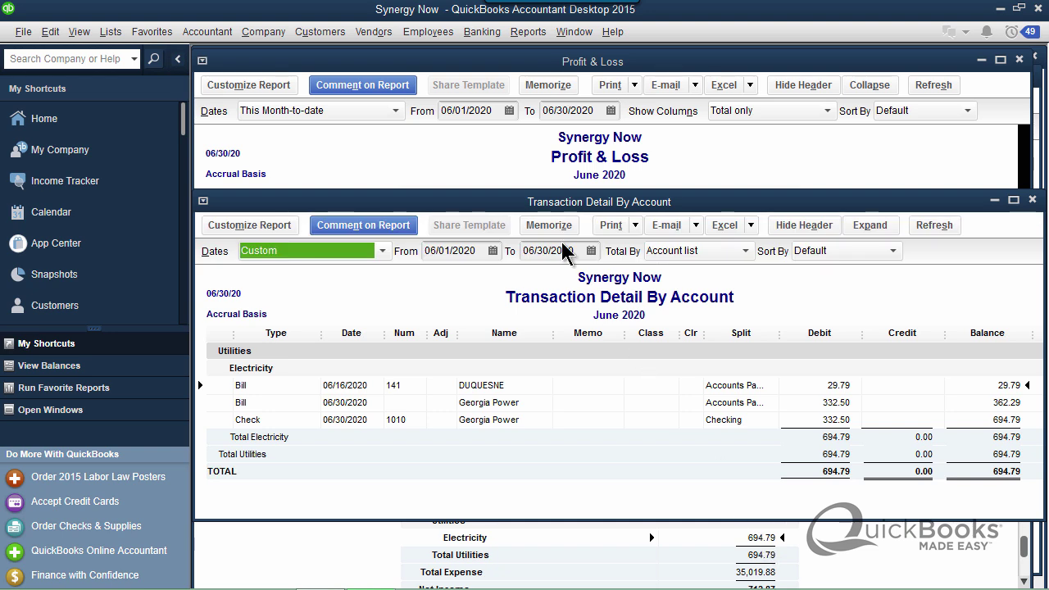
{"action": "left_click_drag", "start_coordinate": [499, 199], "coordinate": [500, 60]}
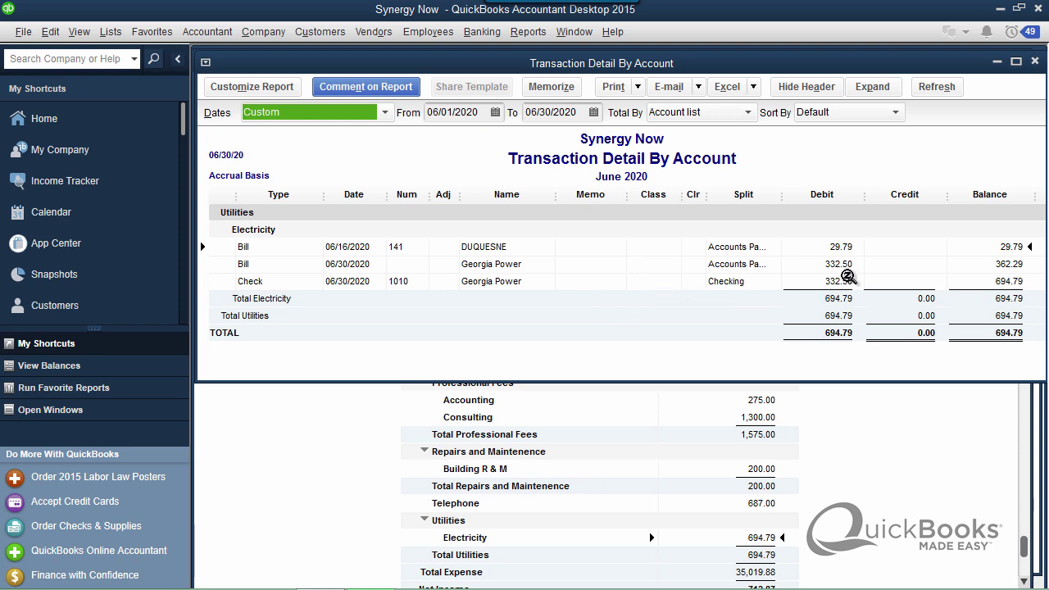
{"action": "double_click", "coordinate": [741, 266]}
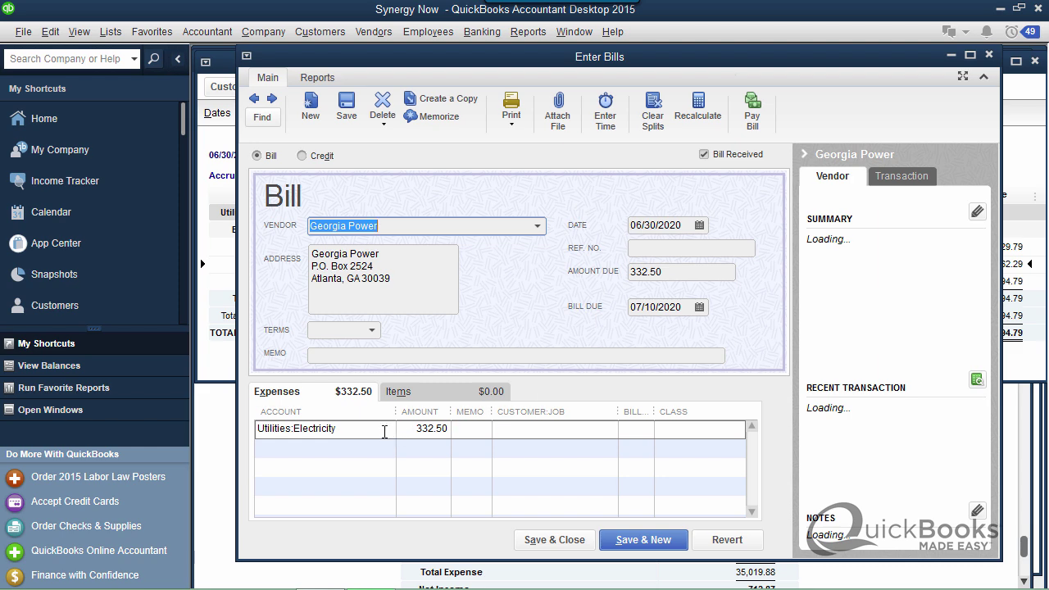
{"action": "left_click", "coordinate": [384, 432]}
{"action": "left_click", "coordinate": [386, 429]}
{"action": "left_click", "coordinate": [386, 434]}
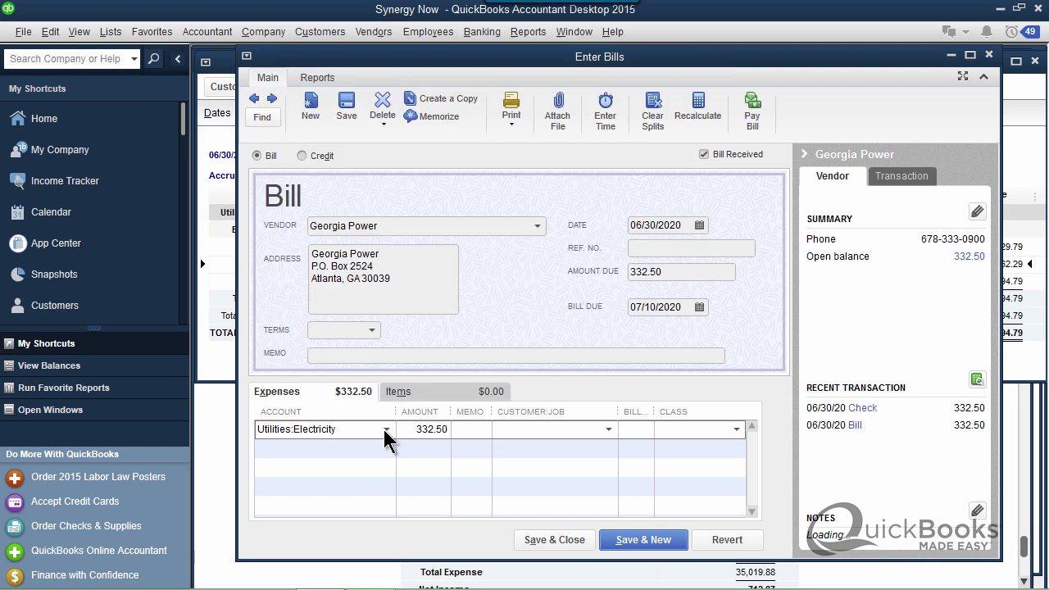
{"action": "key", "text": "Escape"}
{"action": "key", "text": "Escape"}
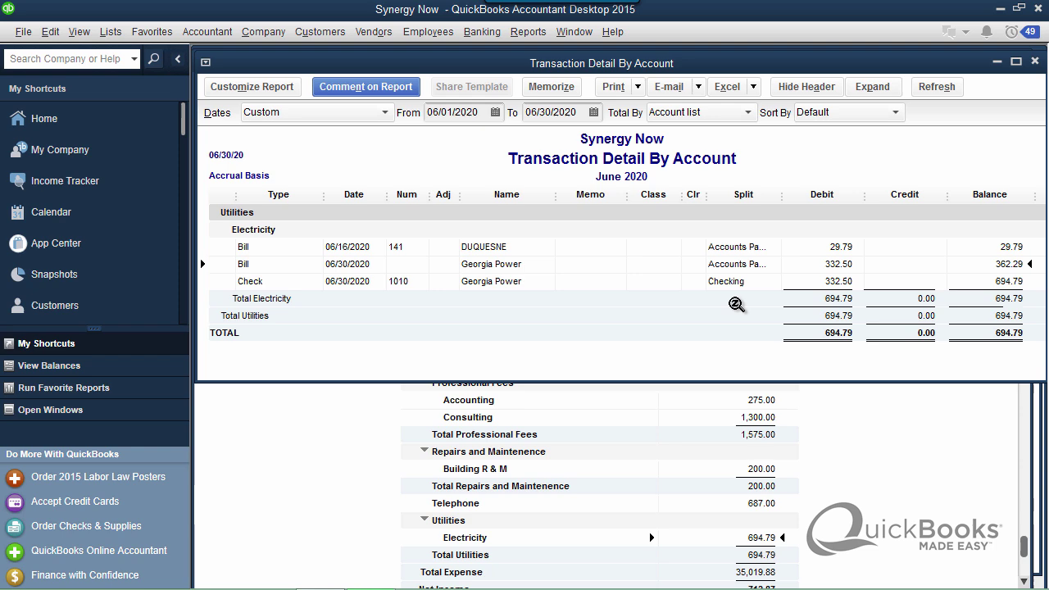
{"action": "double_click", "coordinate": [725, 281]}
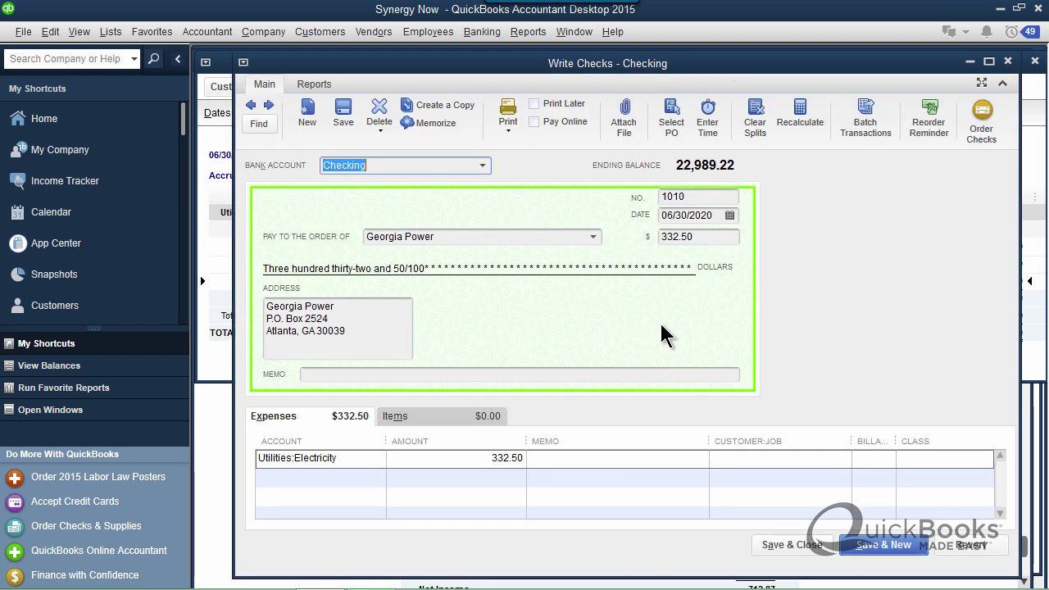
{"action": "left_click", "coordinate": [374, 458]}
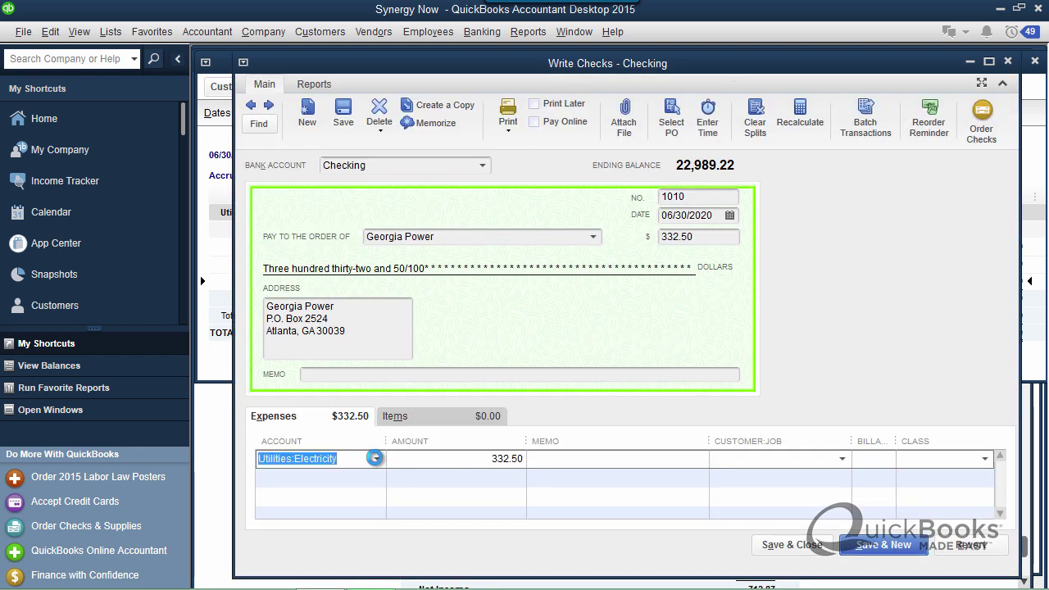
{"action": "left_click", "coordinate": [375, 460]}
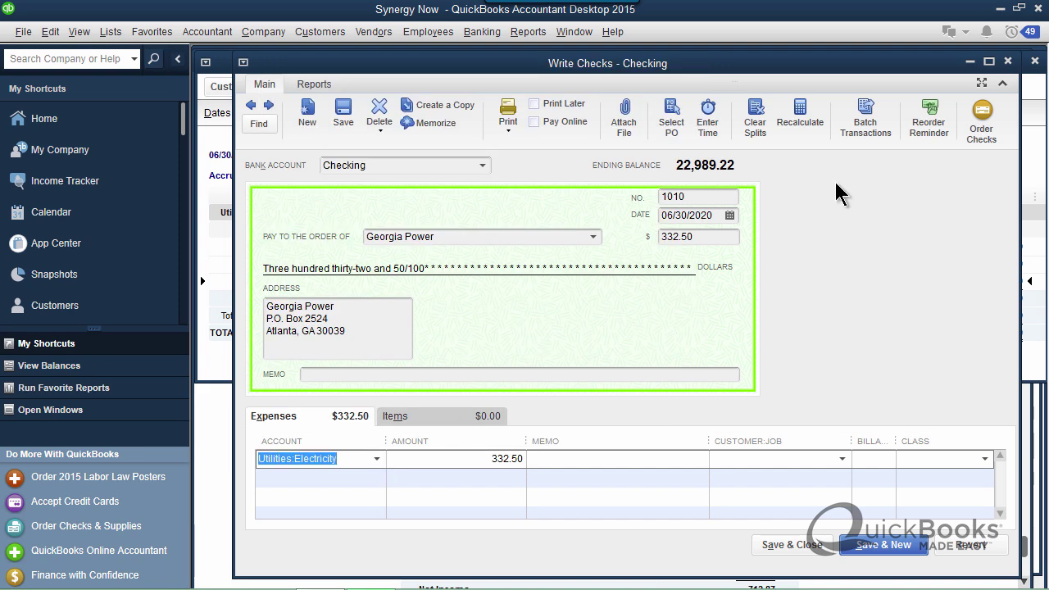
{"action": "left_click", "coordinate": [1008, 62]}
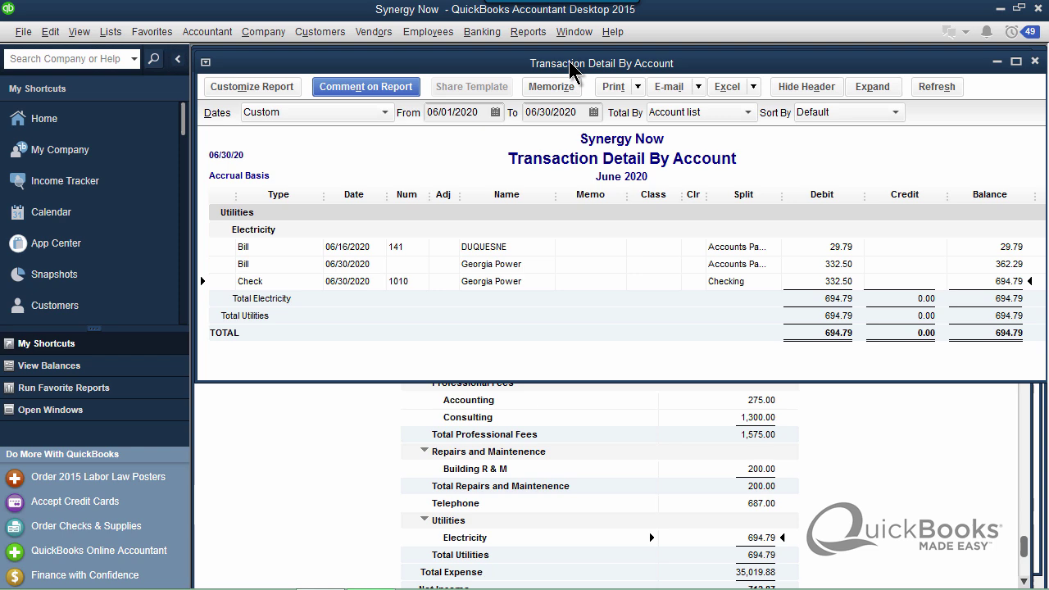
{"action": "left_click", "coordinate": [479, 33]}
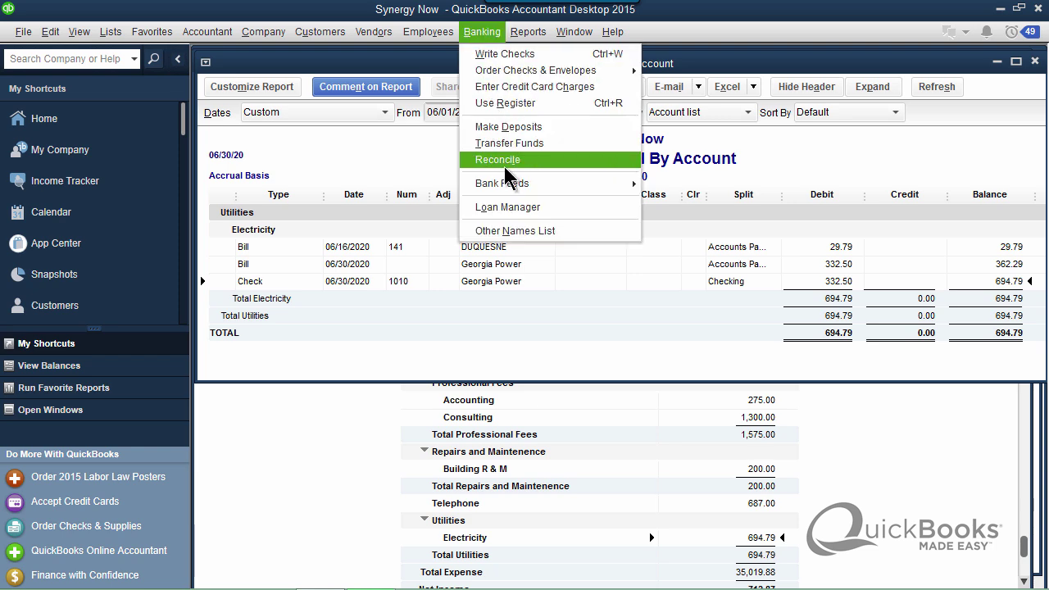
{"action": "mouse_move", "coordinate": [596, 190]}
{"action": "left_click", "coordinate": [660, 183]}
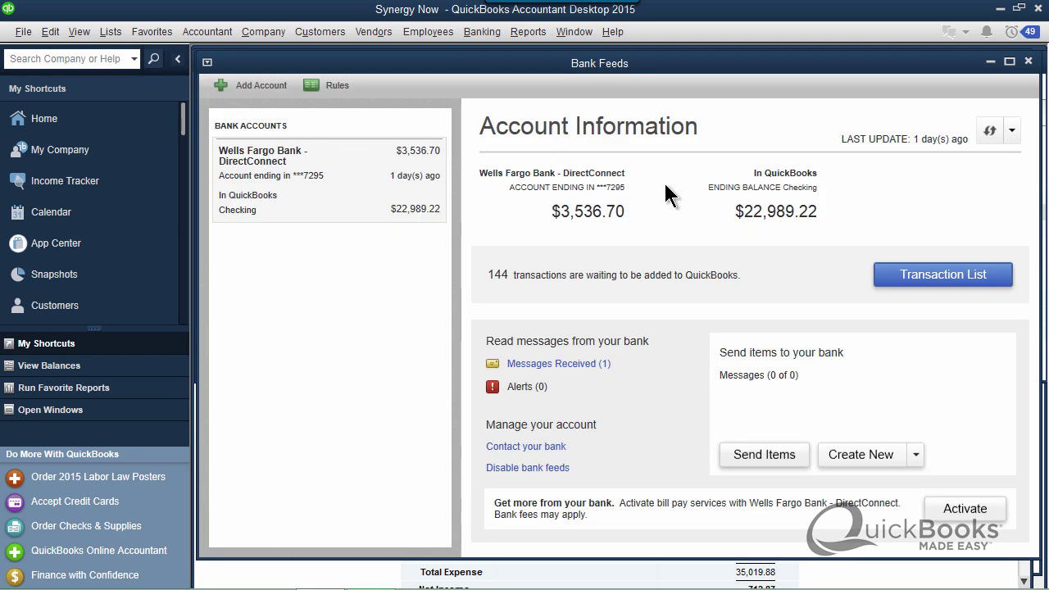
{"action": "left_click", "coordinate": [898, 270]}
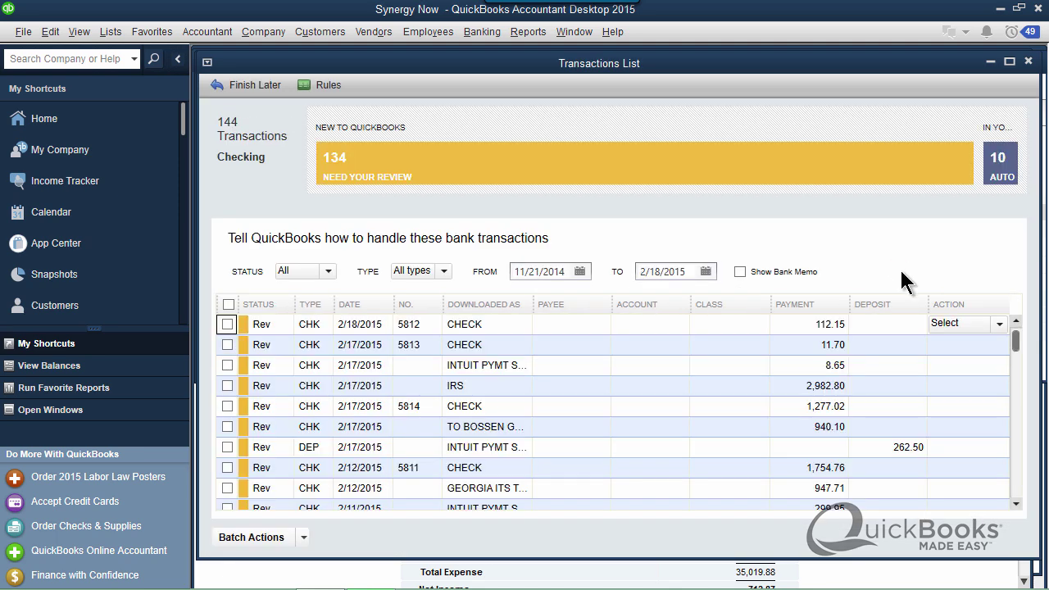
{"action": "left_click", "coordinate": [1001, 325]}
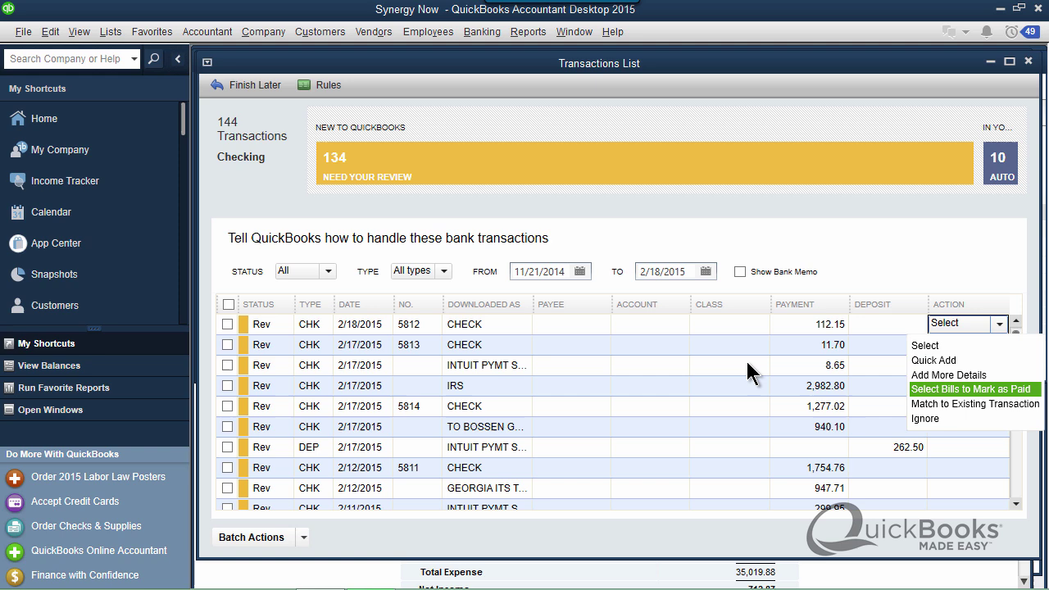
{"action": "left_click", "coordinate": [650, 325]}
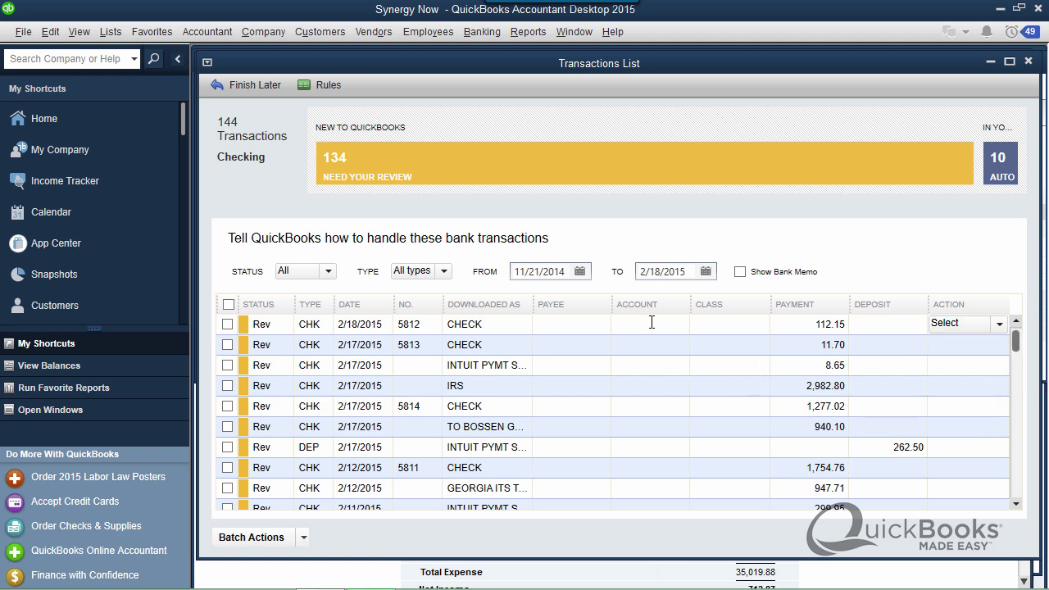
{"action": "left_click", "coordinate": [652, 324]}
{"action": "type", "text": "Electricity"}
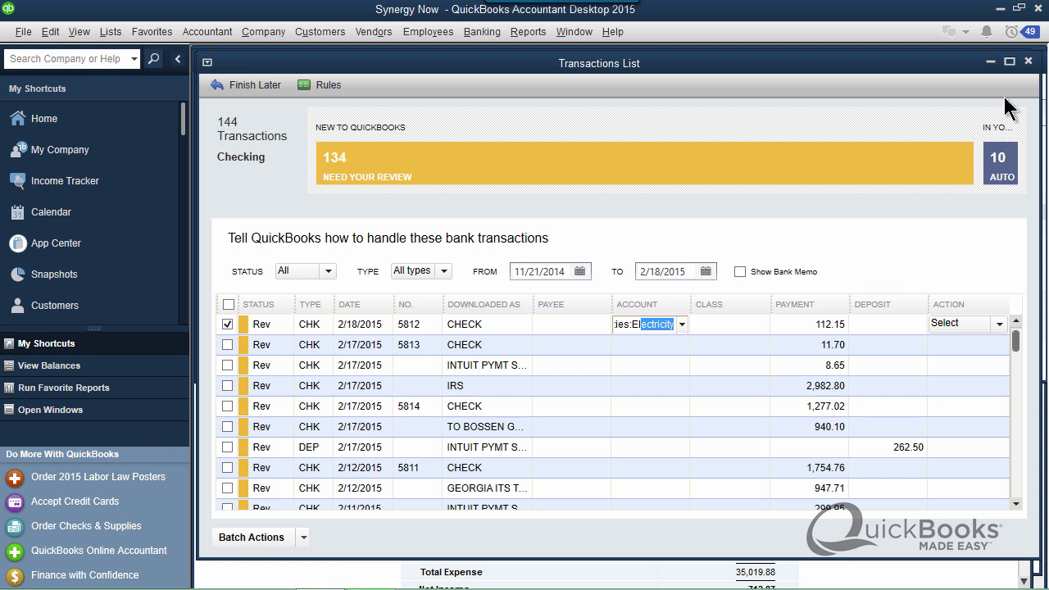
{"action": "left_click", "coordinate": [1029, 63]}
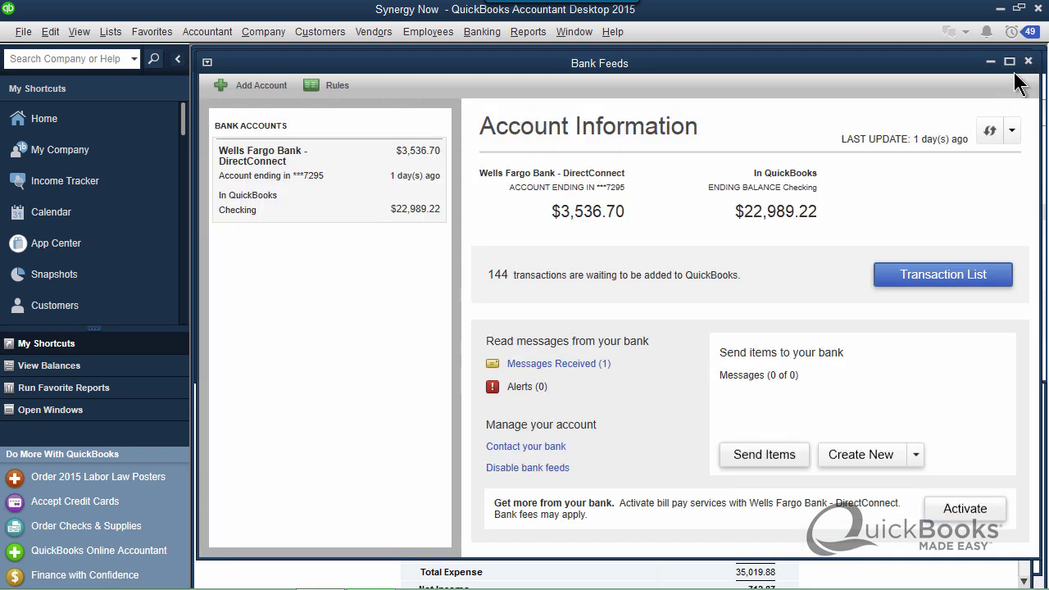
{"action": "left_click", "coordinate": [1029, 63]}
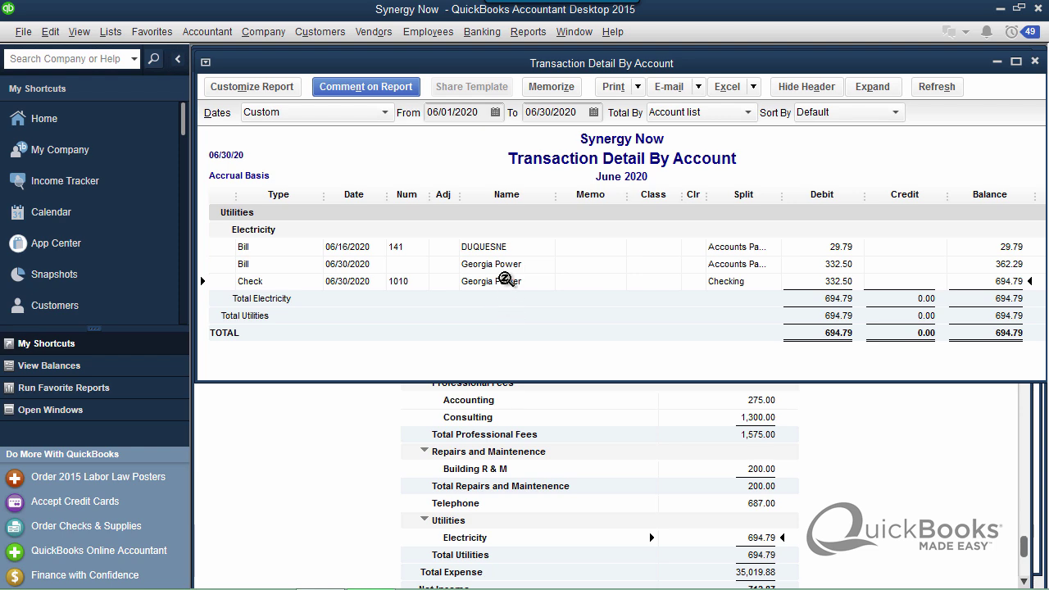
Step: Open Georgia Power's 06/30/2020 bill, close it unchanged, and return to Unpaid Bills Detail
{"action": "double_click", "coordinate": [501, 263]}
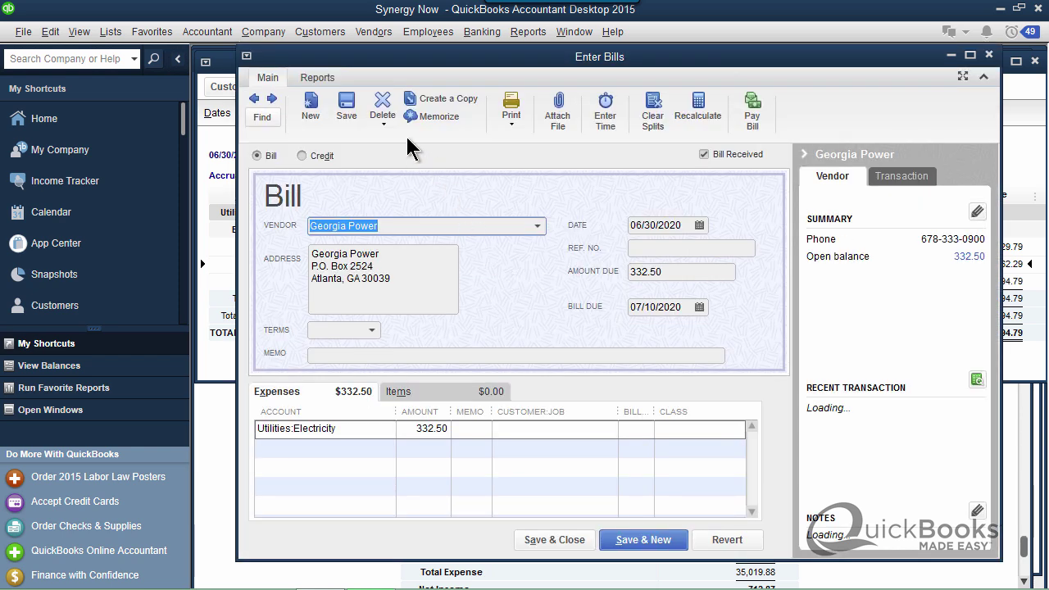
{"action": "left_click", "coordinate": [382, 113]}
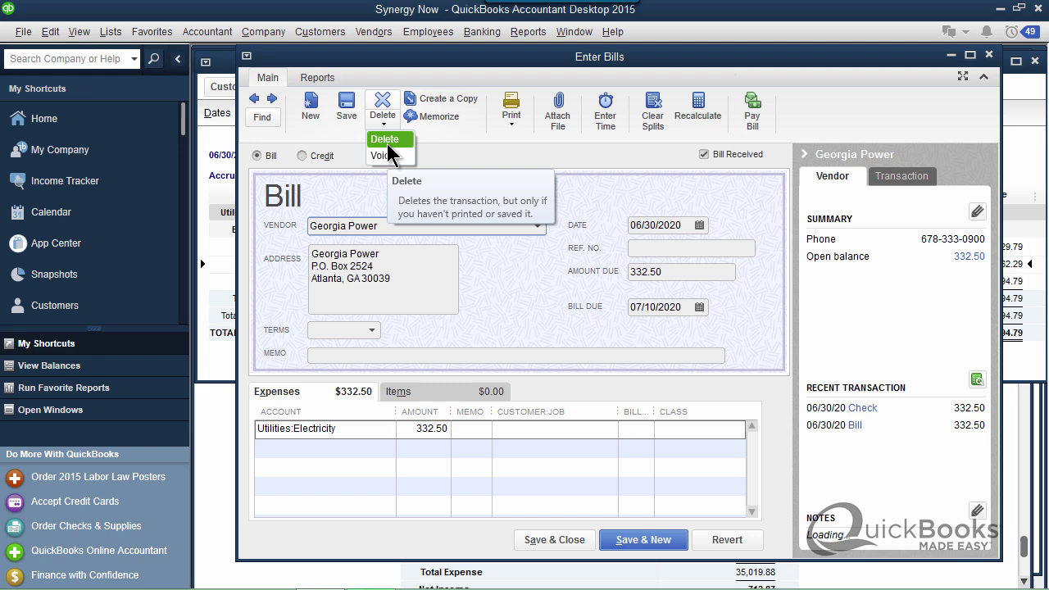
{"action": "left_click", "coordinate": [989, 56]}
{"action": "left_click", "coordinate": [989, 56]}
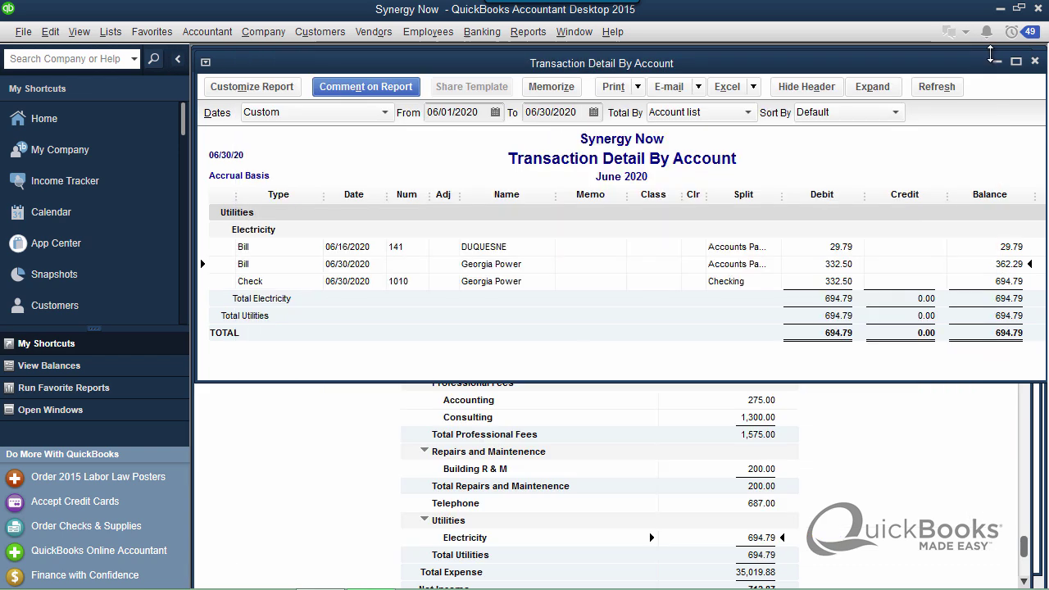
{"action": "left_click", "coordinate": [993, 57]}
{"action": "left_click", "coordinate": [996, 64]}
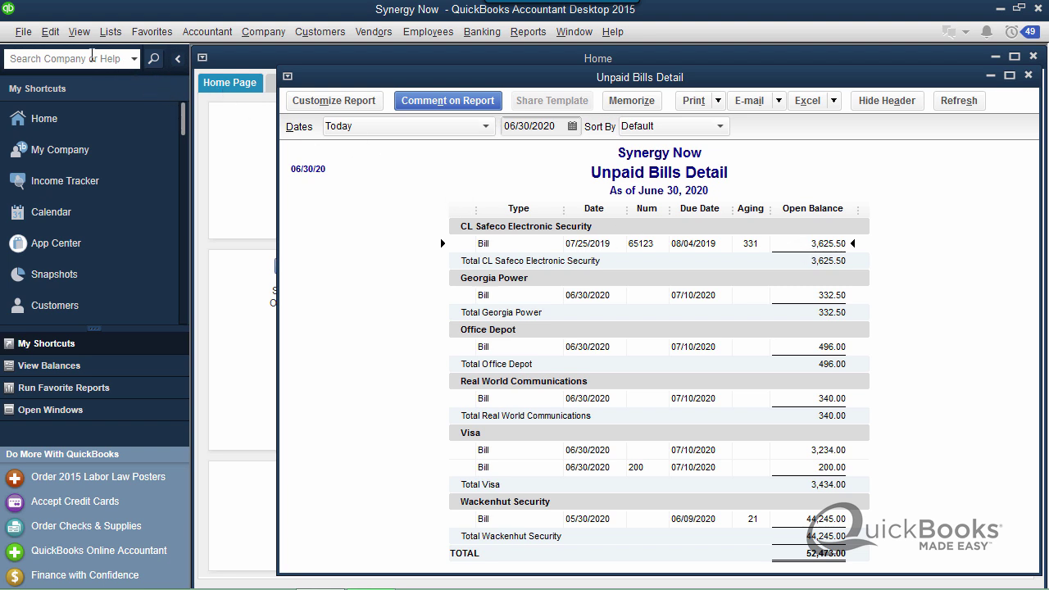
Step: Search Edit > Find with the Amount filter for transactions equal to 3,625.50
{"action": "left_click", "coordinate": [49, 33]}
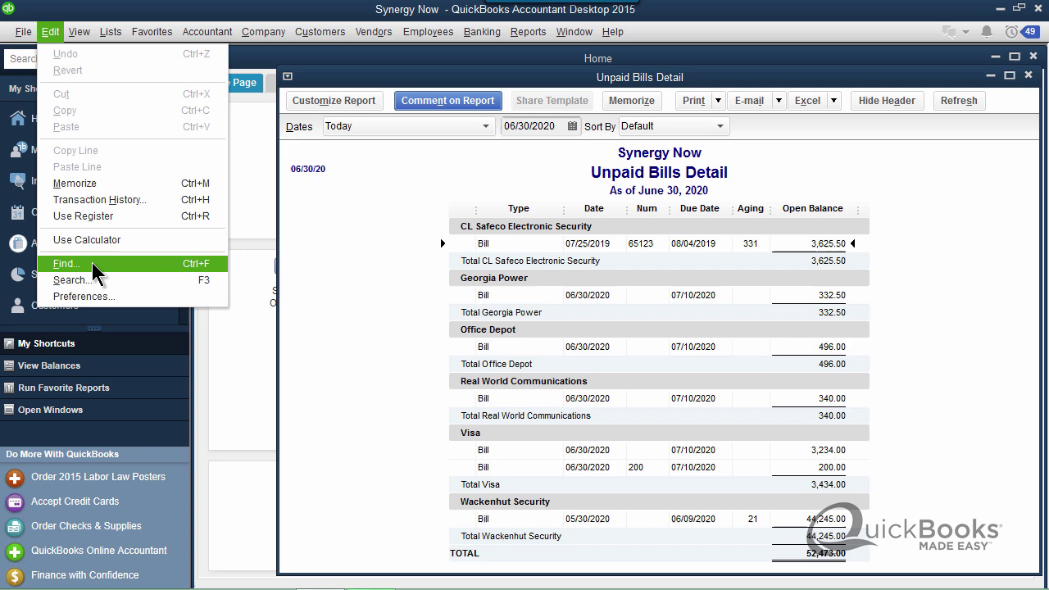
{"action": "left_click", "coordinate": [92, 264]}
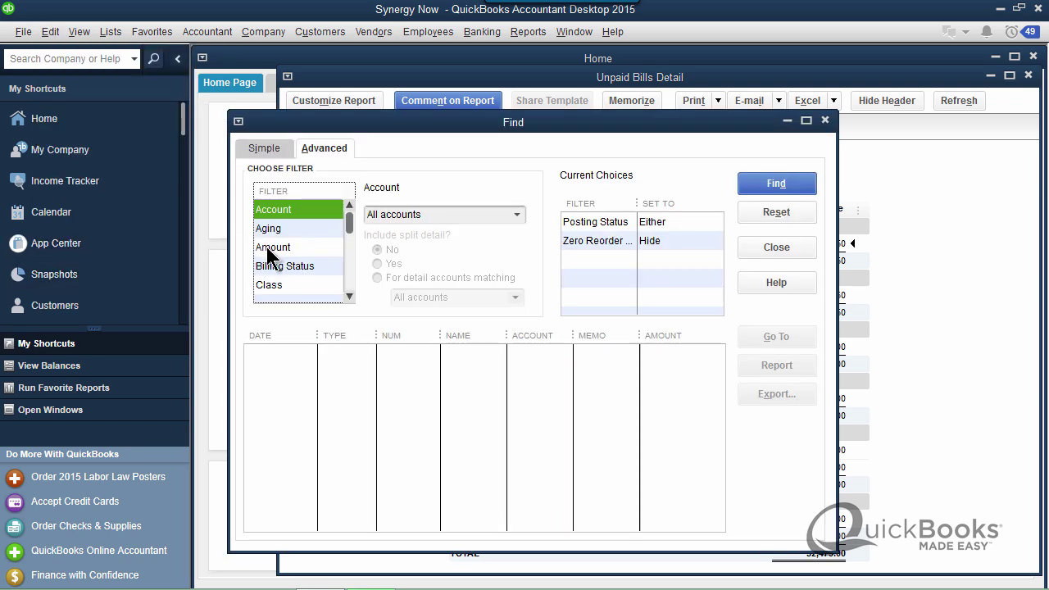
{"action": "left_click", "coordinate": [268, 249]}
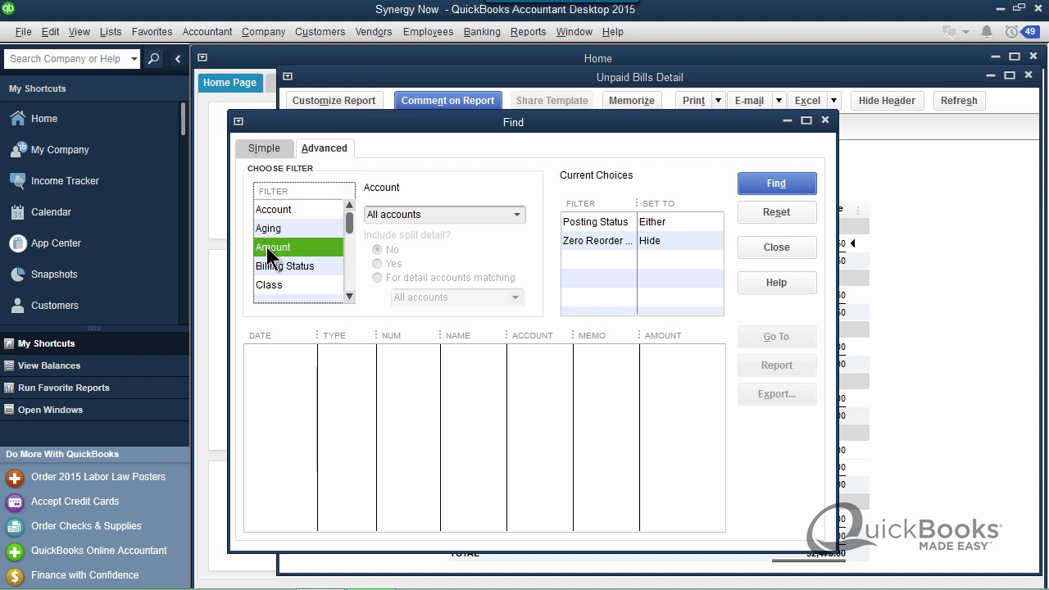
{"action": "left_click", "coordinate": [370, 234]}
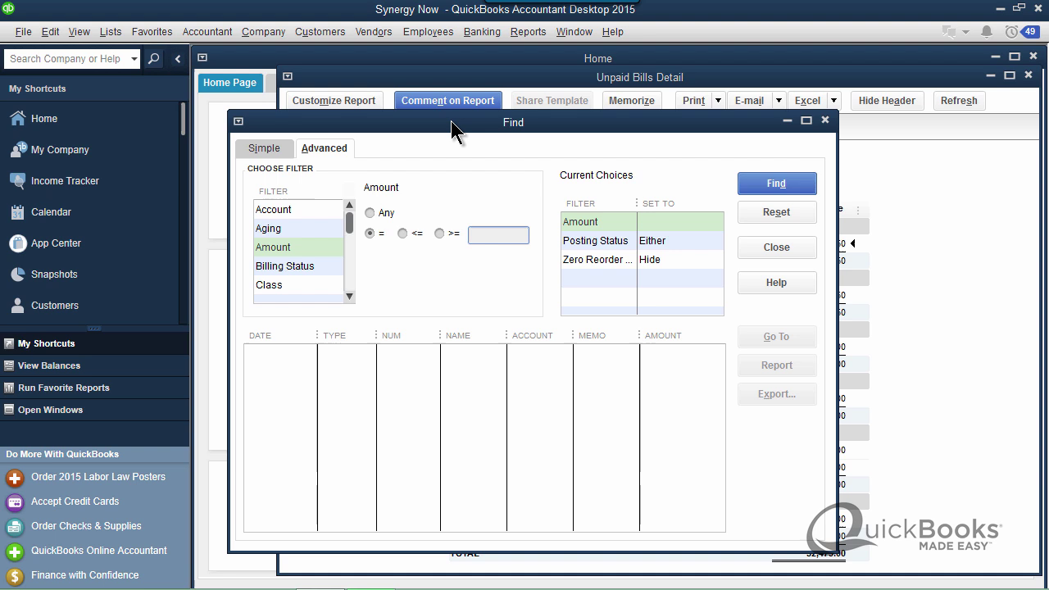
{"action": "left_click_drag", "start_coordinate": [475, 122], "coordinate": [415, 119]}
{"action": "type", "text": "3"}
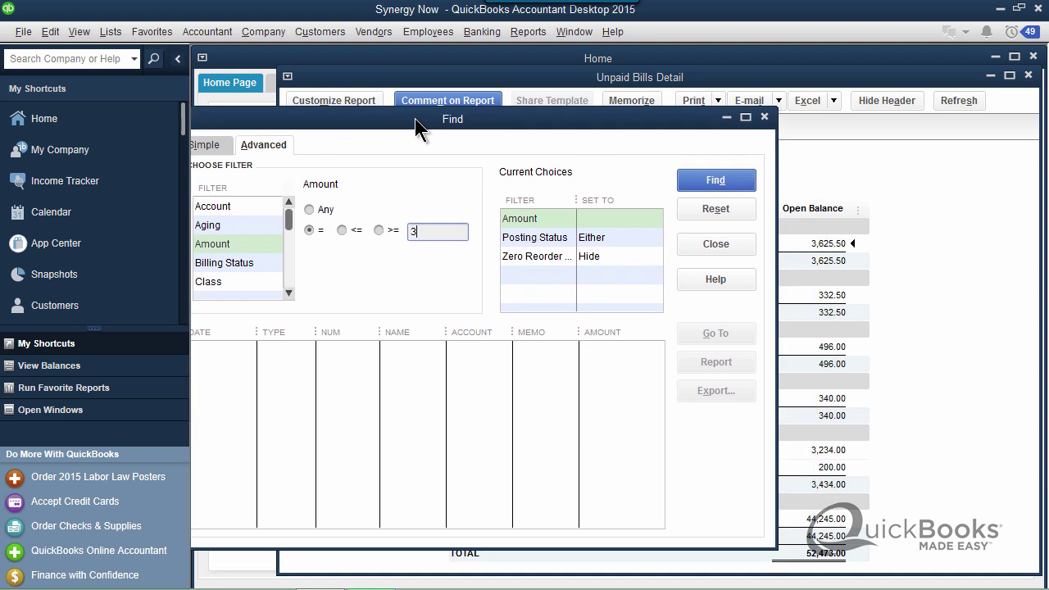
{"action": "type", "text": "625.50"}
{"action": "left_click", "coordinate": [704, 187]}
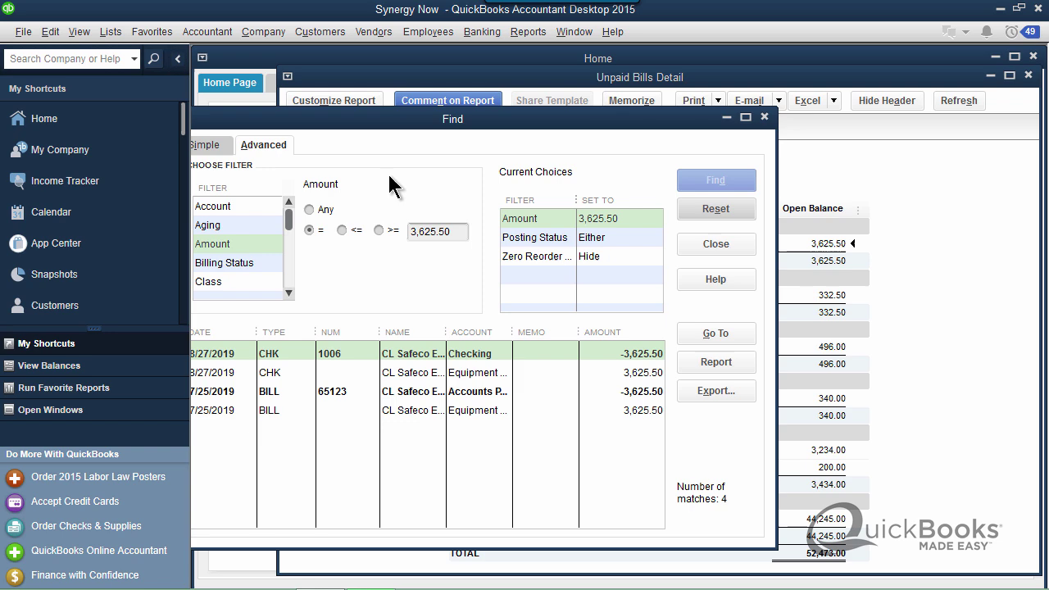
{"action": "left_click_drag", "start_coordinate": [412, 131], "coordinate": [507, 321]}
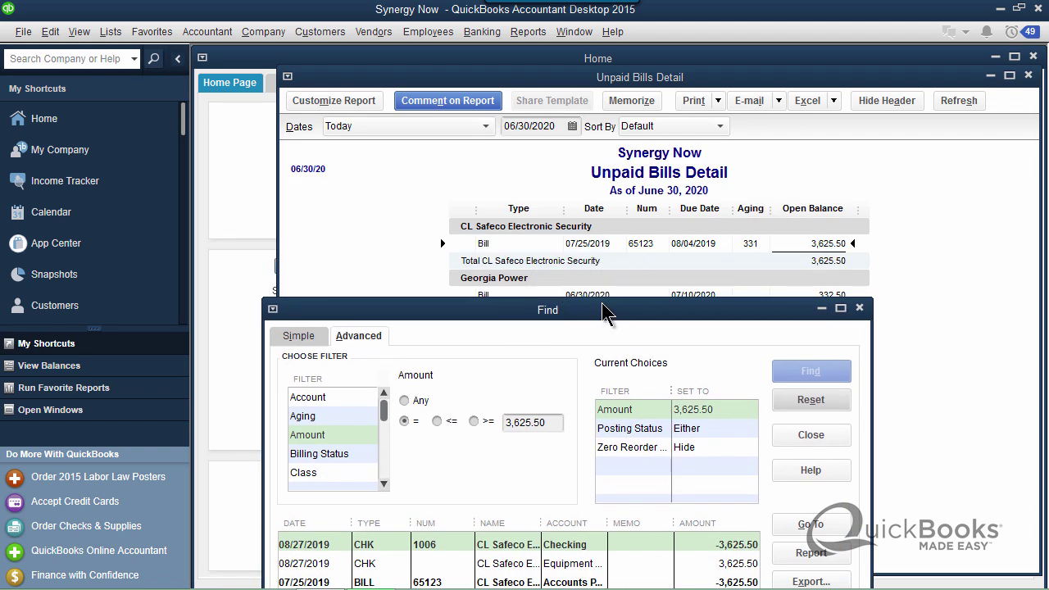
{"action": "left_click_drag", "start_coordinate": [608, 308], "coordinate": [598, 115]}
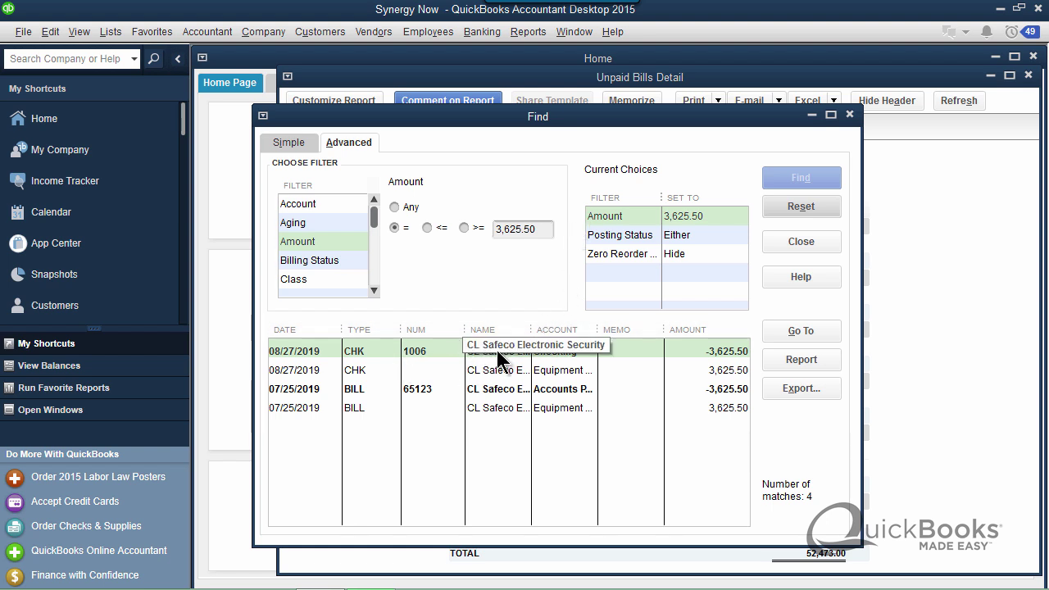
Step: Open check 1006 from the results and choose Delete Check, accepting the past-transaction warning
{"action": "double_click", "coordinate": [418, 358]}
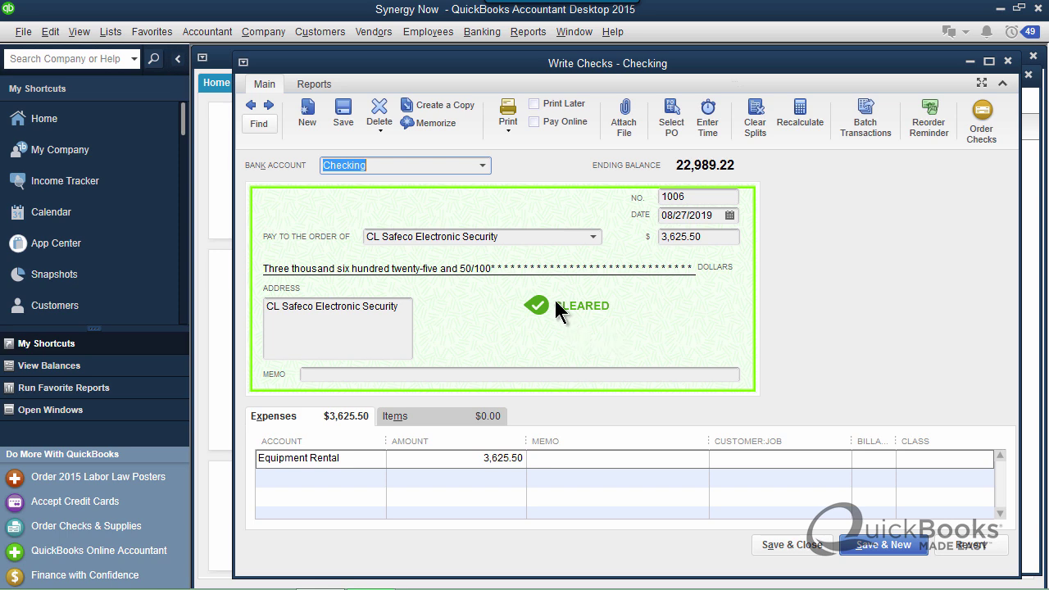
{"action": "left_click", "coordinate": [379, 125]}
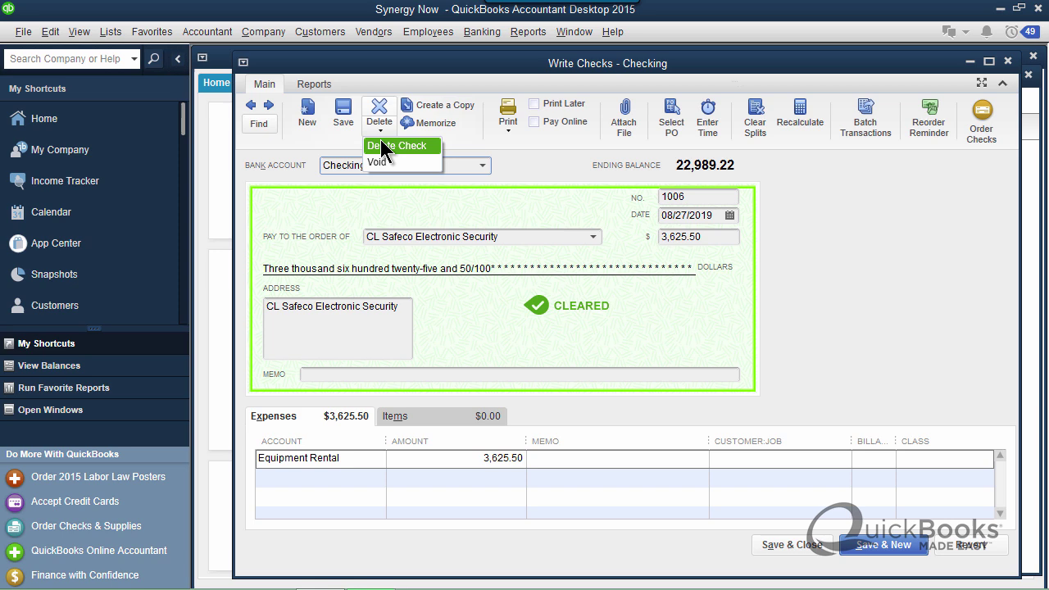
{"action": "left_click", "coordinate": [382, 147]}
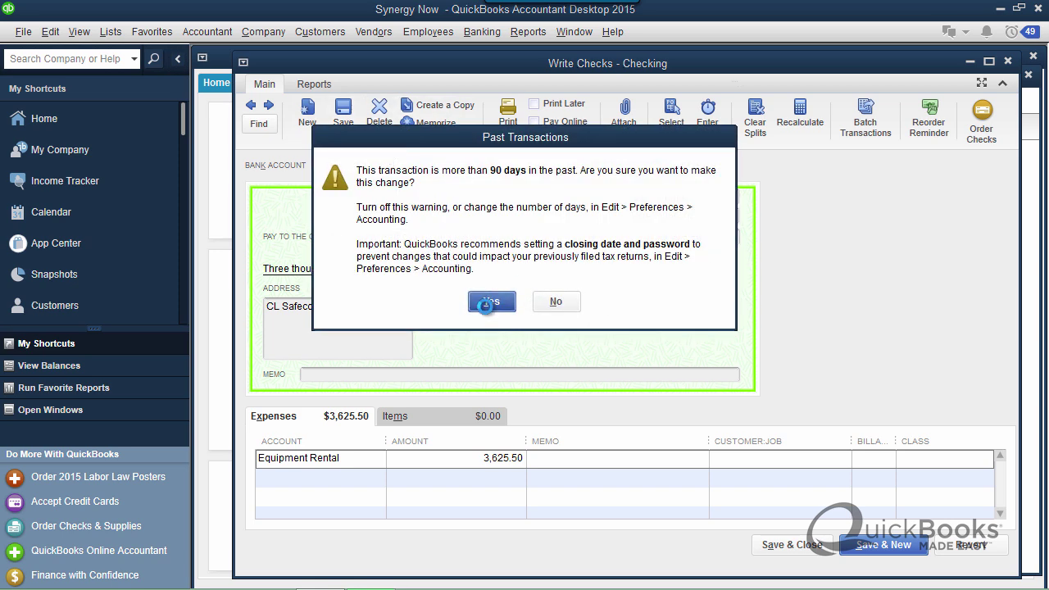
{"action": "left_click", "coordinate": [487, 301]}
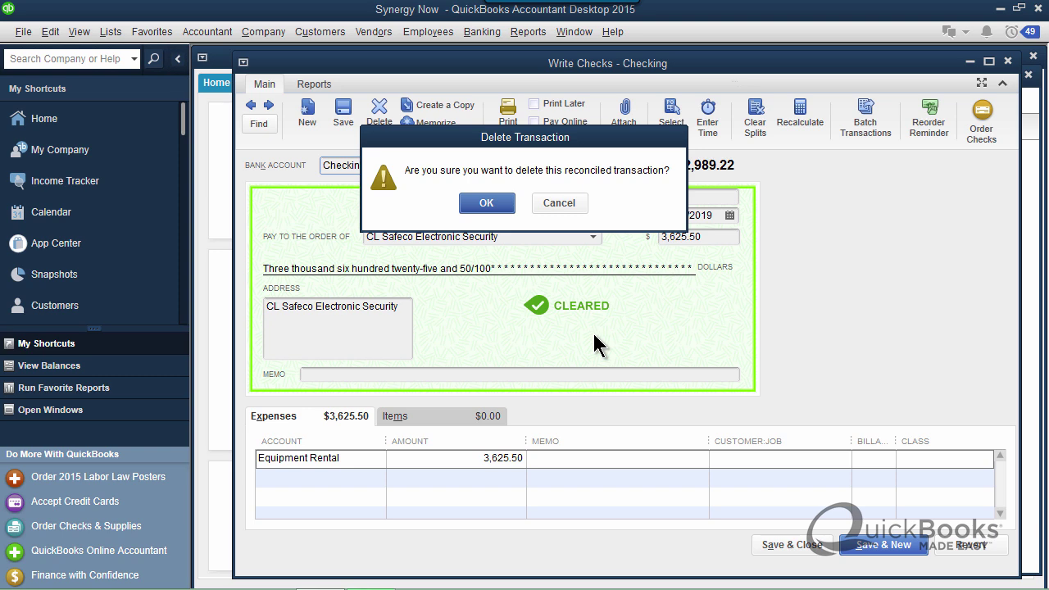
Step: Cancel the deletion and charge the check line to Accounts Payable, named CL Safeco Electronic Security
{"action": "left_click", "coordinate": [561, 208]}
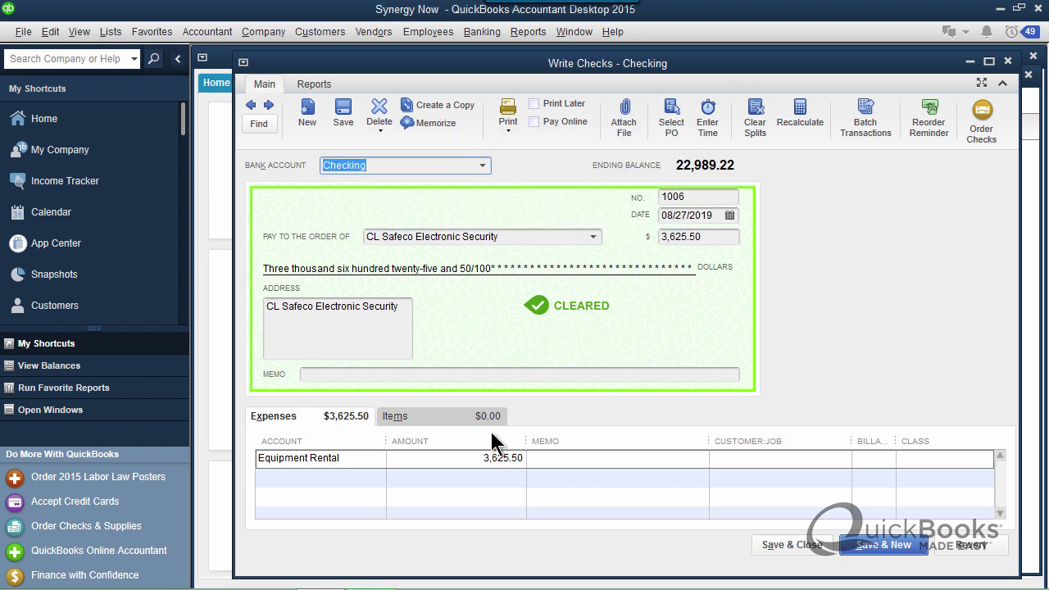
{"action": "left_click", "coordinate": [377, 464]}
{"action": "left_click", "coordinate": [376, 461]}
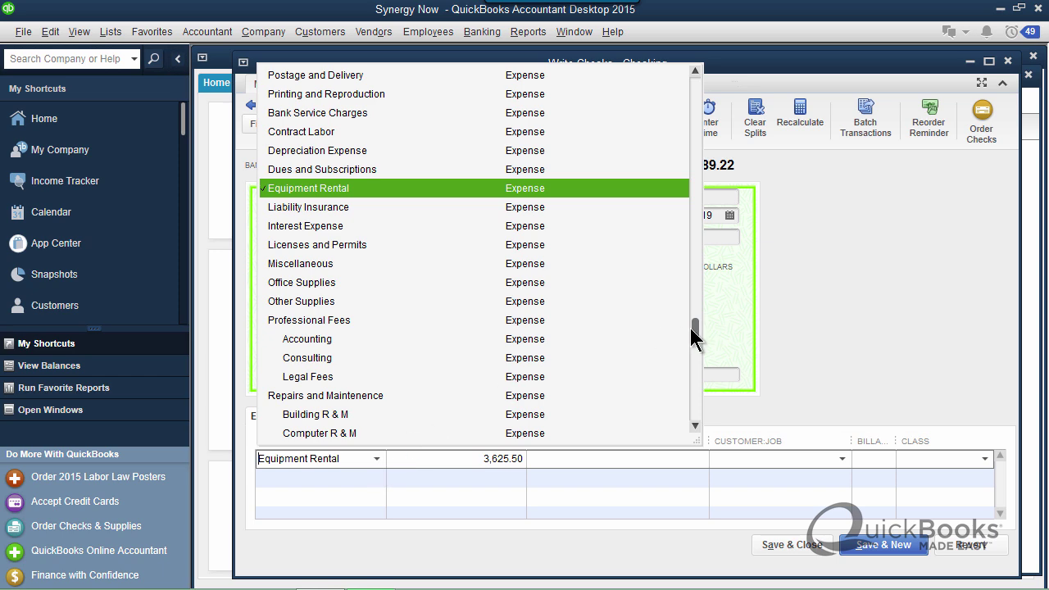
{"action": "left_click_drag", "start_coordinate": [694, 328], "coordinate": [676, 156]}
{"action": "left_click", "coordinate": [331, 152]}
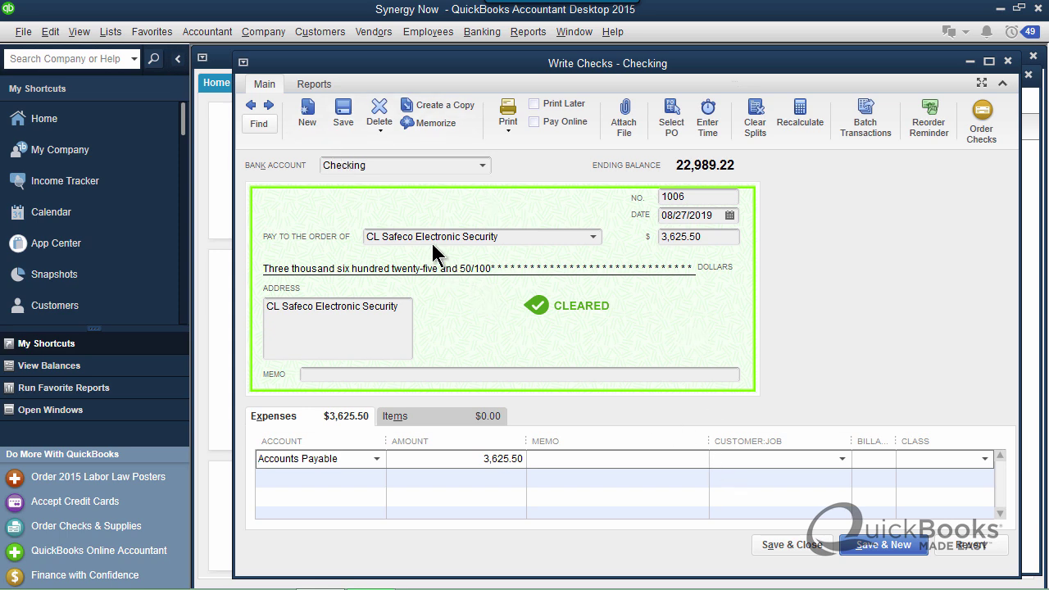
{"action": "left_click", "coordinate": [744, 471]}
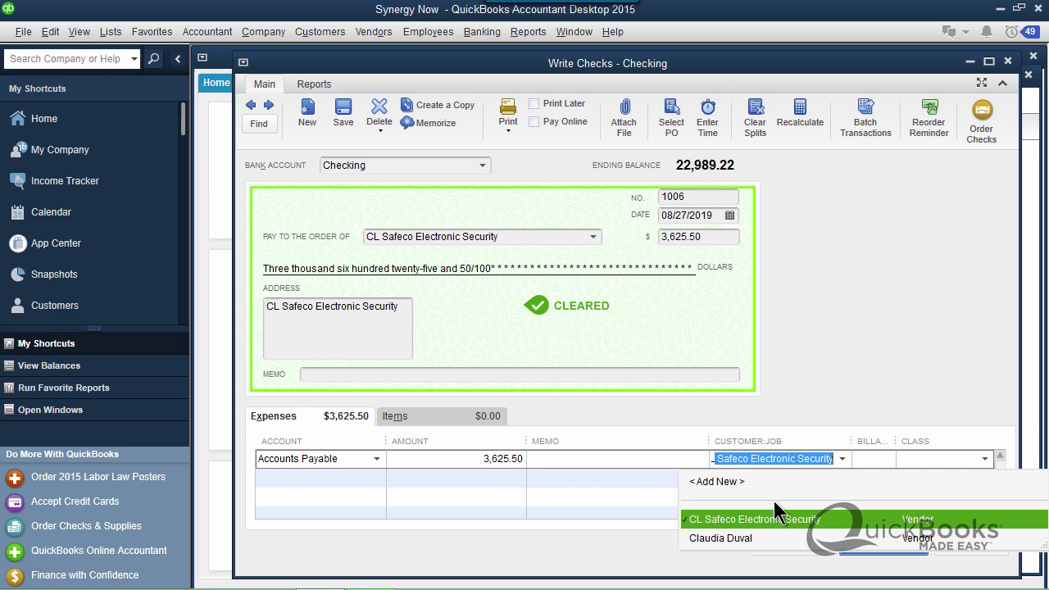
{"action": "left_click", "coordinate": [775, 521]}
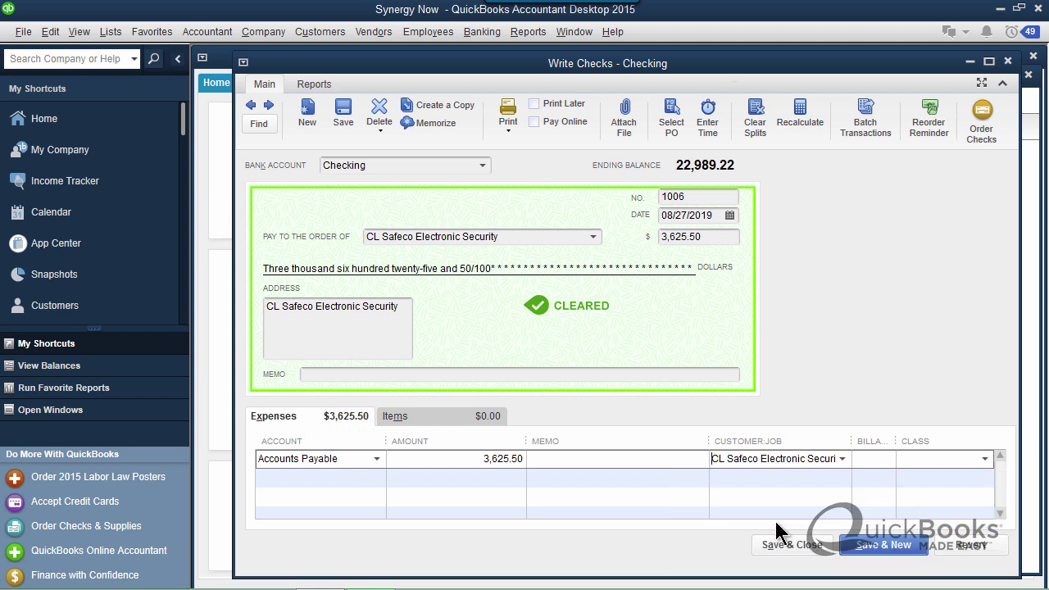
{"action": "left_click", "coordinate": [376, 461]}
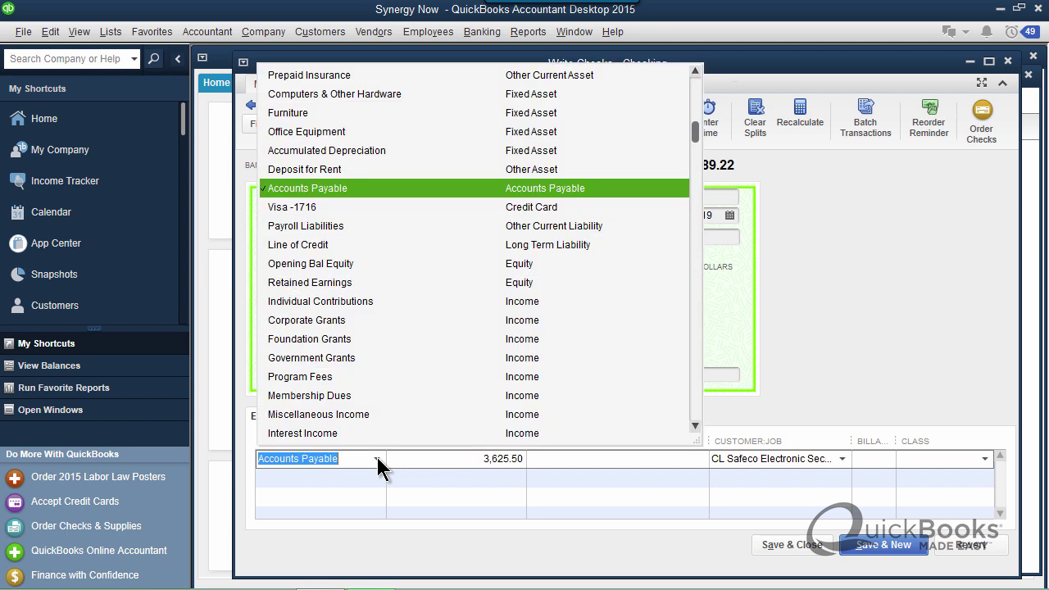
{"action": "left_click", "coordinate": [377, 457]}
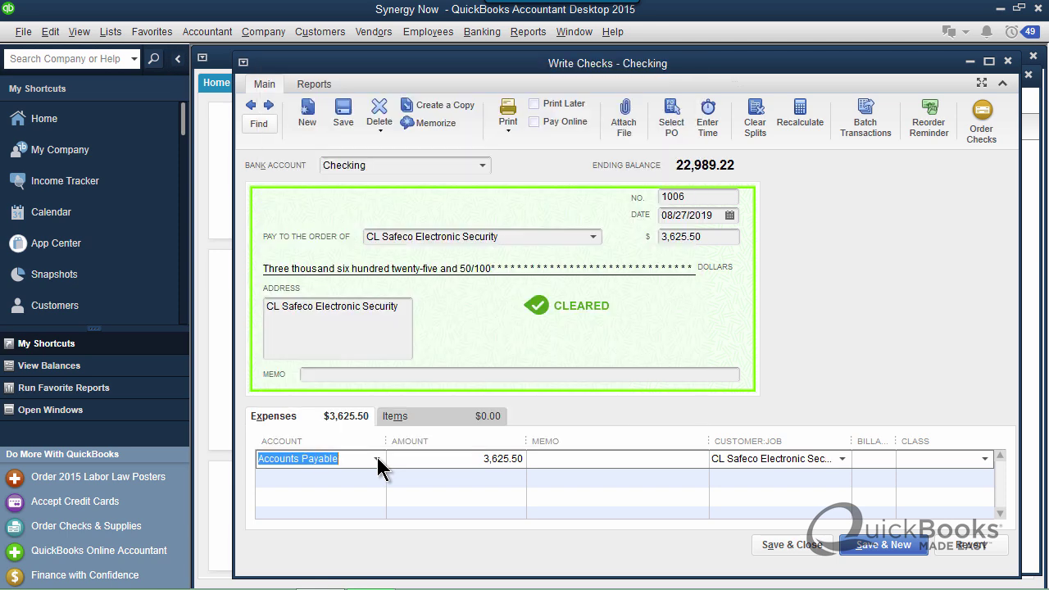
Step: Save check 1006, confirming the changes and past-transaction warning, without a class
{"action": "left_click", "coordinate": [799, 547]}
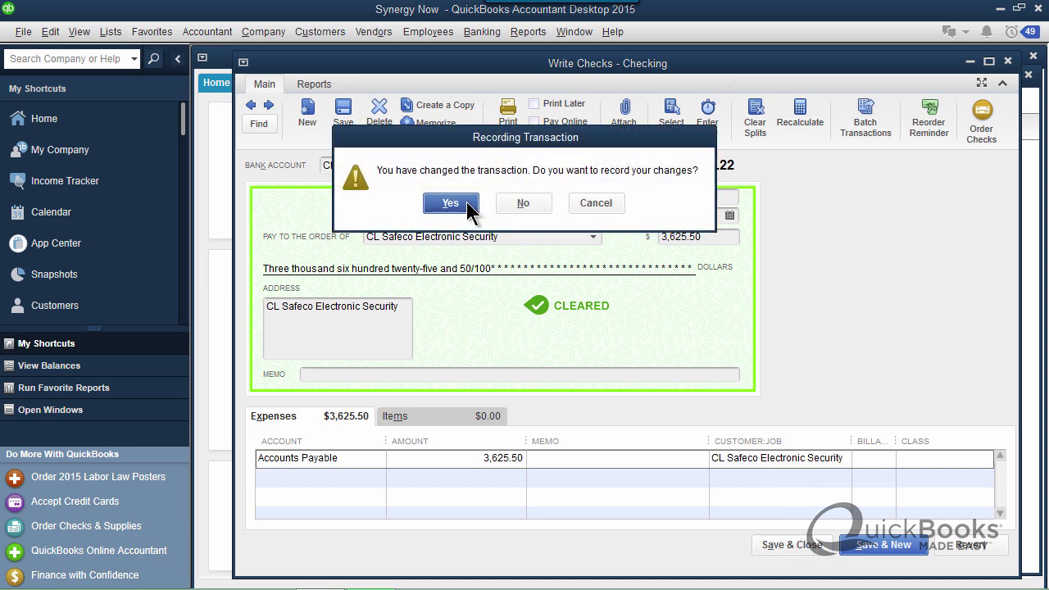
{"action": "left_click", "coordinate": [467, 202]}
{"action": "left_click", "coordinate": [496, 298]}
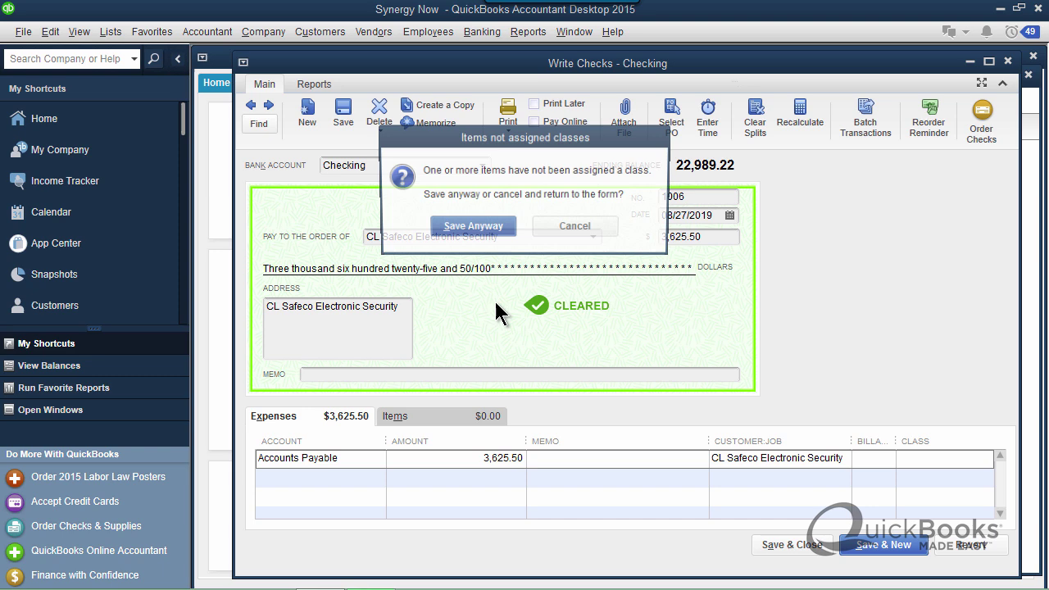
{"action": "left_click", "coordinate": [490, 231]}
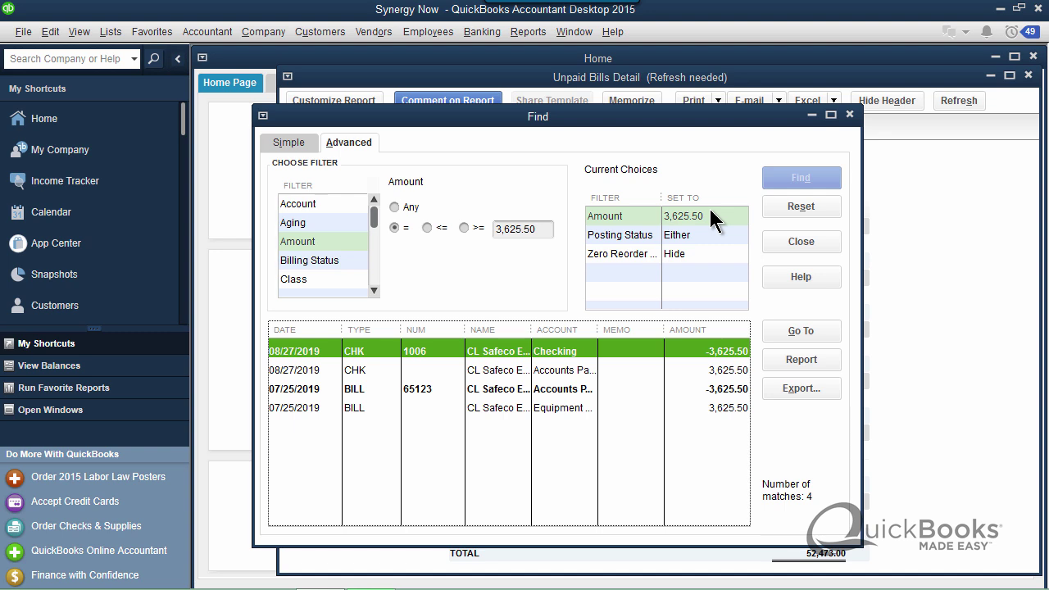
Step: Close the Find results and refresh Unpaid Bills Detail, netting CL Safeco to 0.00 (total 48,847.50)
{"action": "left_click", "coordinate": [850, 116]}
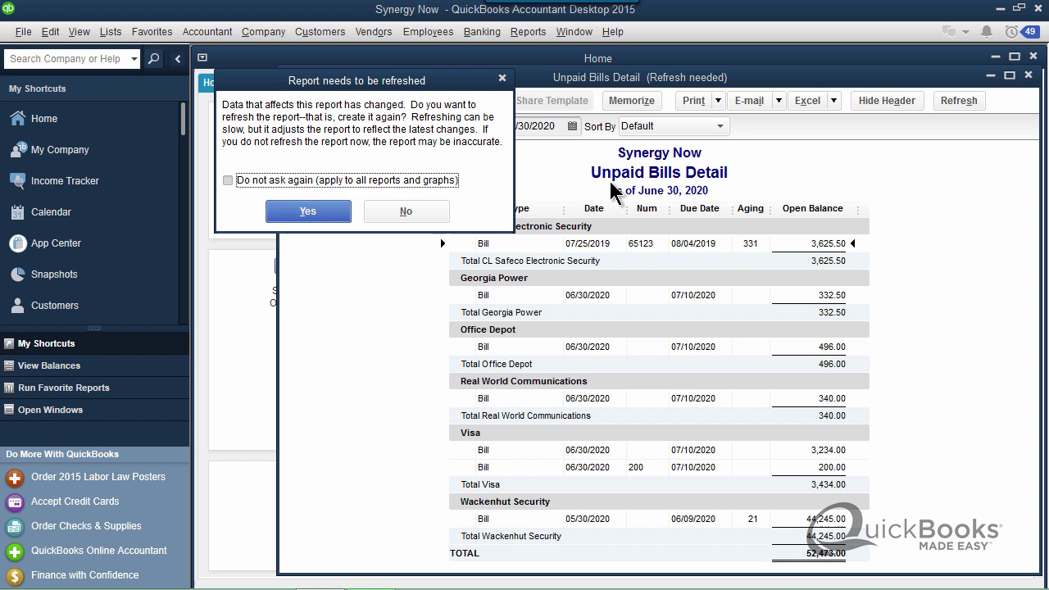
{"action": "left_click", "coordinate": [307, 212]}
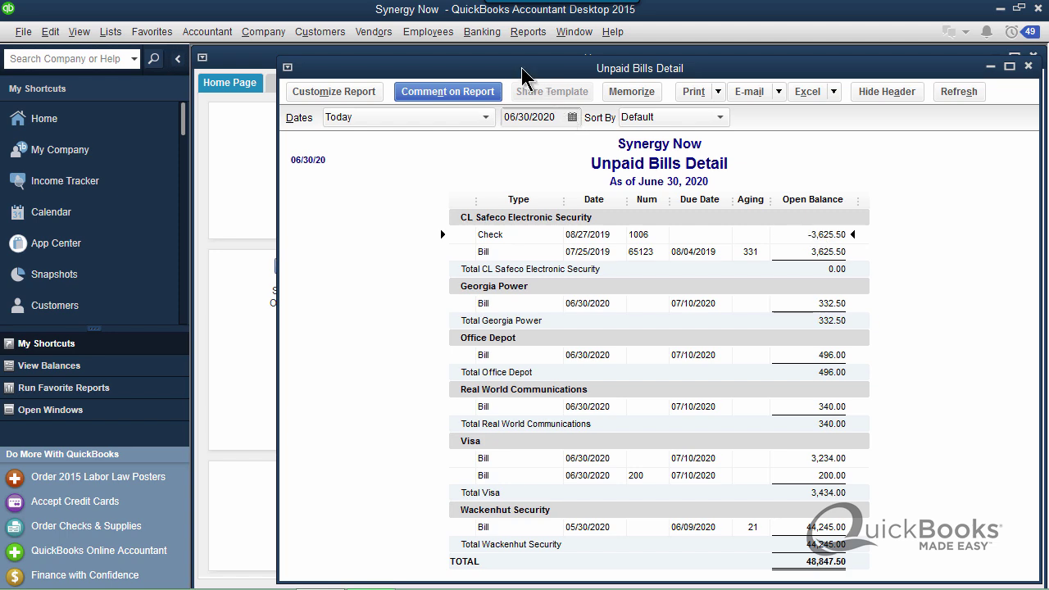
{"action": "left_click_drag", "start_coordinate": [522, 69], "coordinate": [641, 55]}
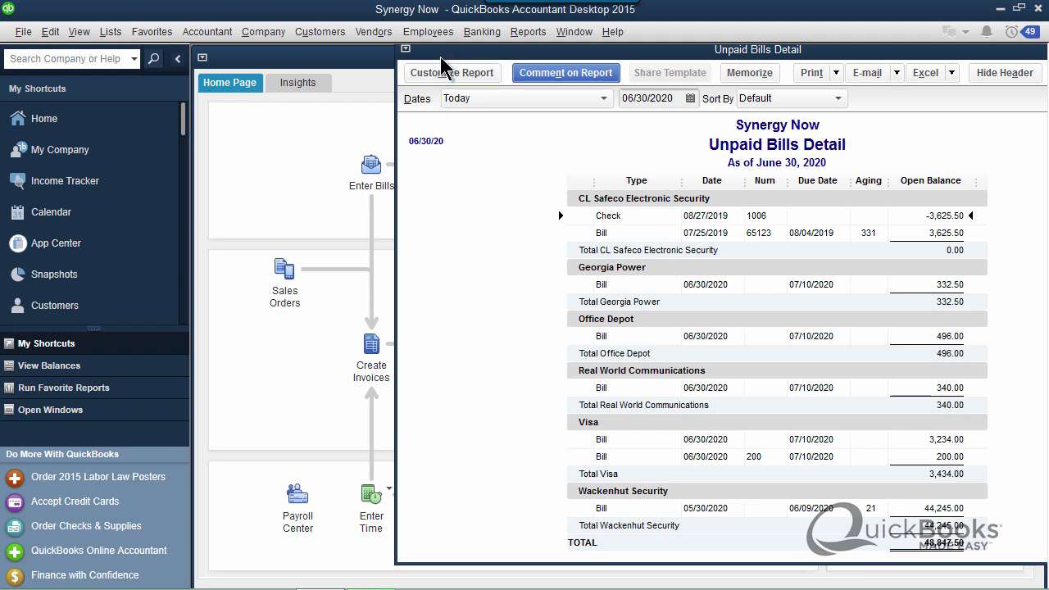
Step: In Pay Bills, select CL Safeco's bill 65123, which shows a 3,625.50 credit available
{"action": "left_click_drag", "start_coordinate": [440, 53], "coordinate": [386, 223]}
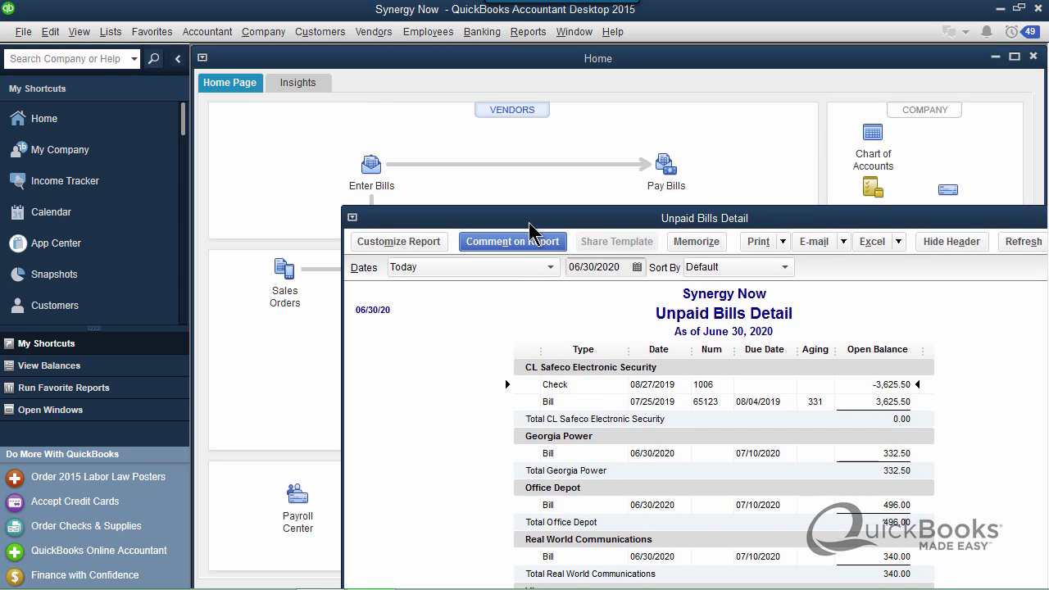
{"action": "left_click", "coordinate": [664, 165]}
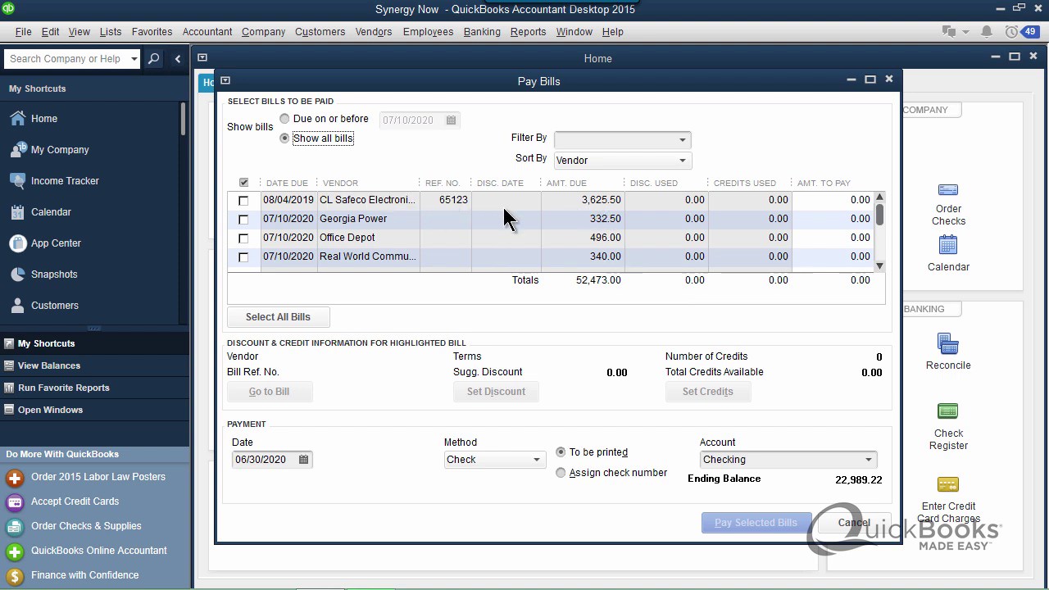
{"action": "left_click", "coordinate": [589, 199]}
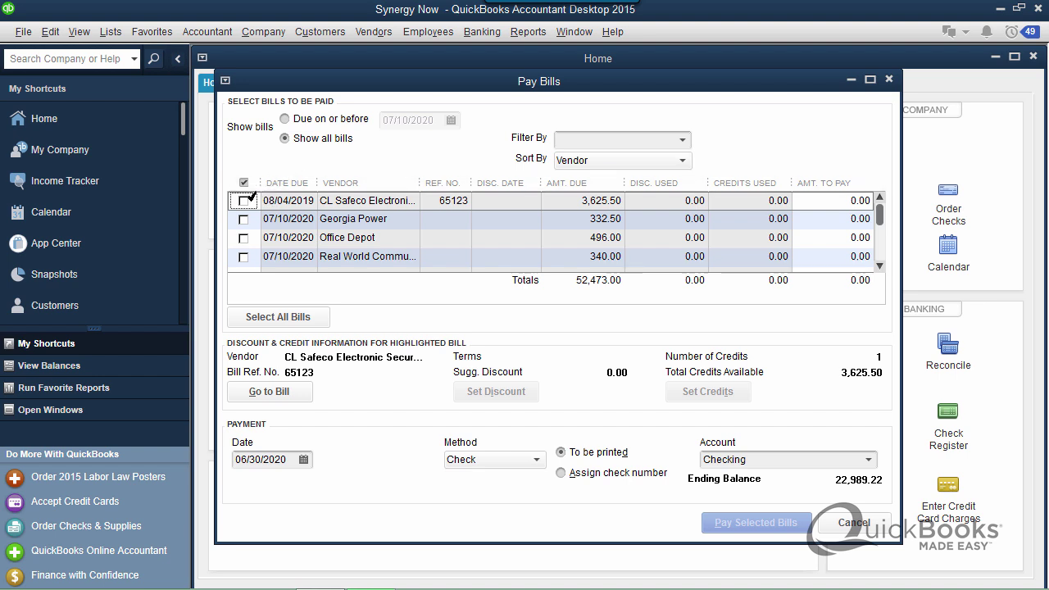
Step: Mark bill 65123 and apply check 1006's 3,625.50 credit, leaving 0.00 to pay
{"action": "left_click", "coordinate": [244, 200]}
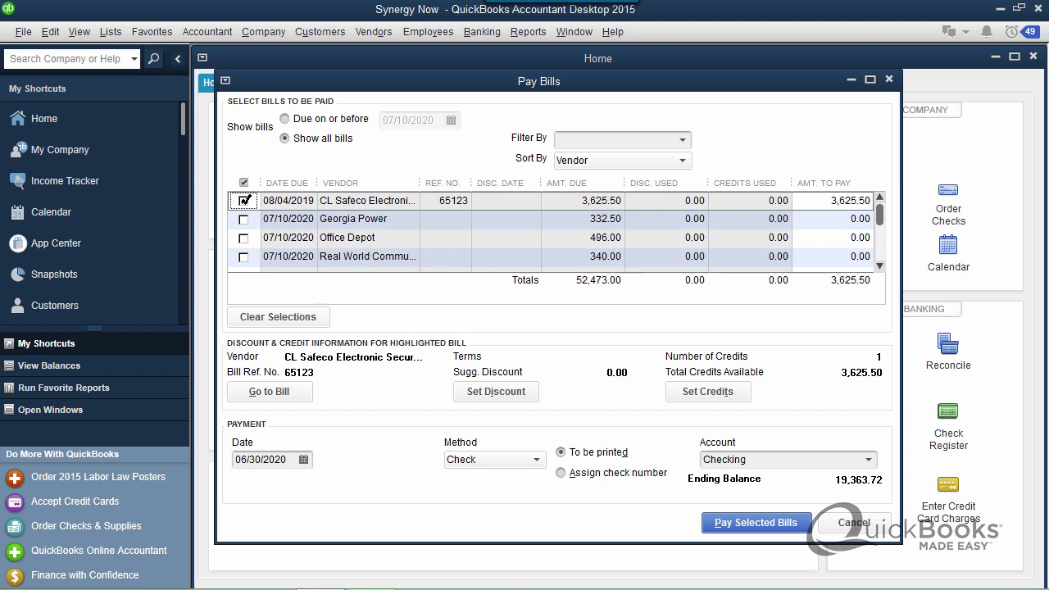
{"action": "left_click", "coordinate": [702, 390]}
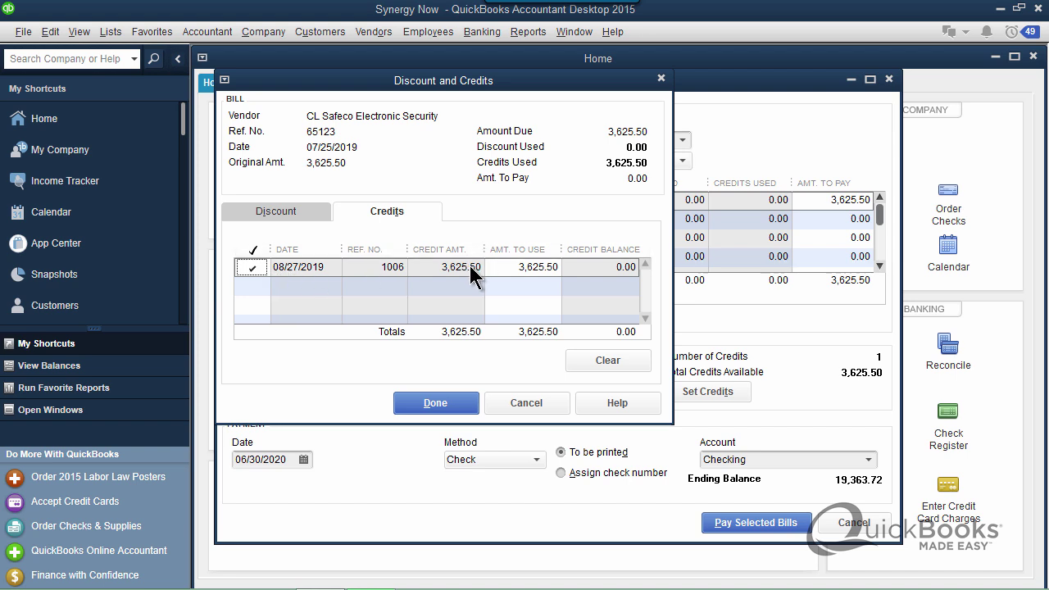
{"action": "left_click", "coordinate": [435, 401]}
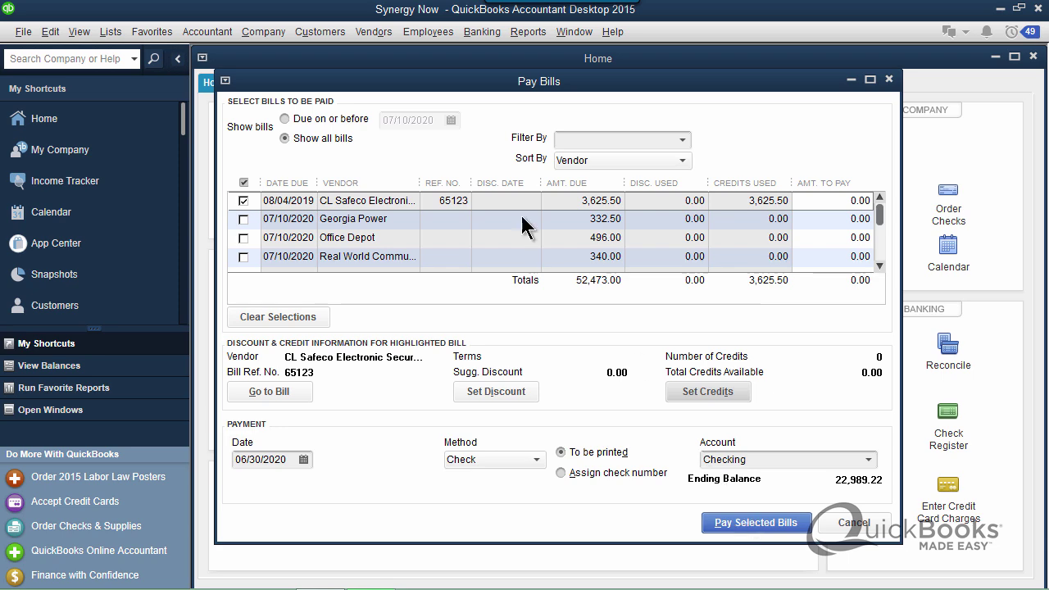
Step: Bring the Unpaid Bills Detail report forward and position it beside Pay Bills
{"action": "left_click_drag", "start_coordinate": [415, 78], "coordinate": [291, 77]}
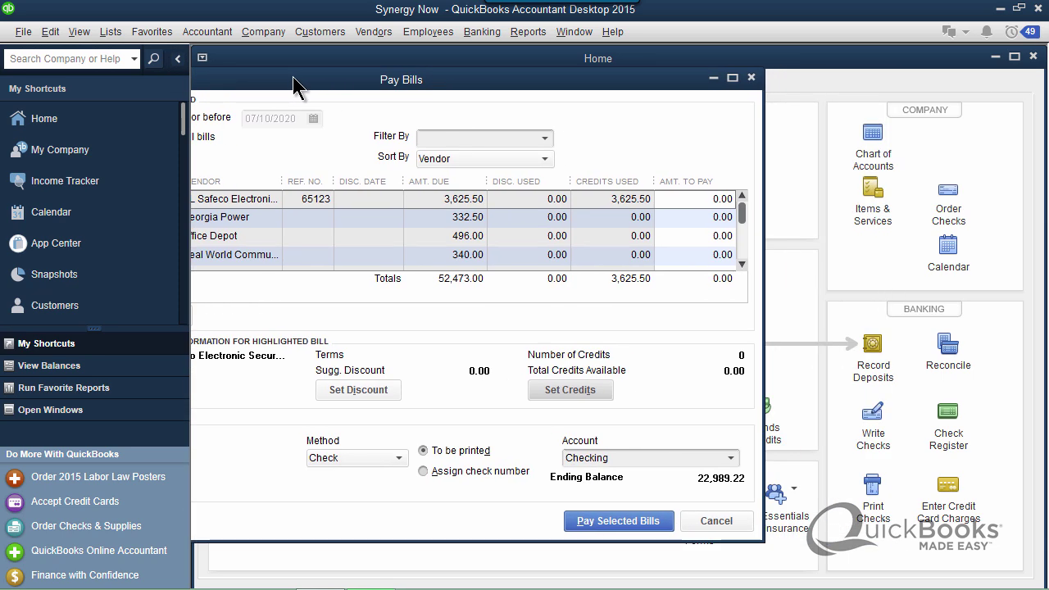
{"action": "left_click", "coordinate": [525, 31]}
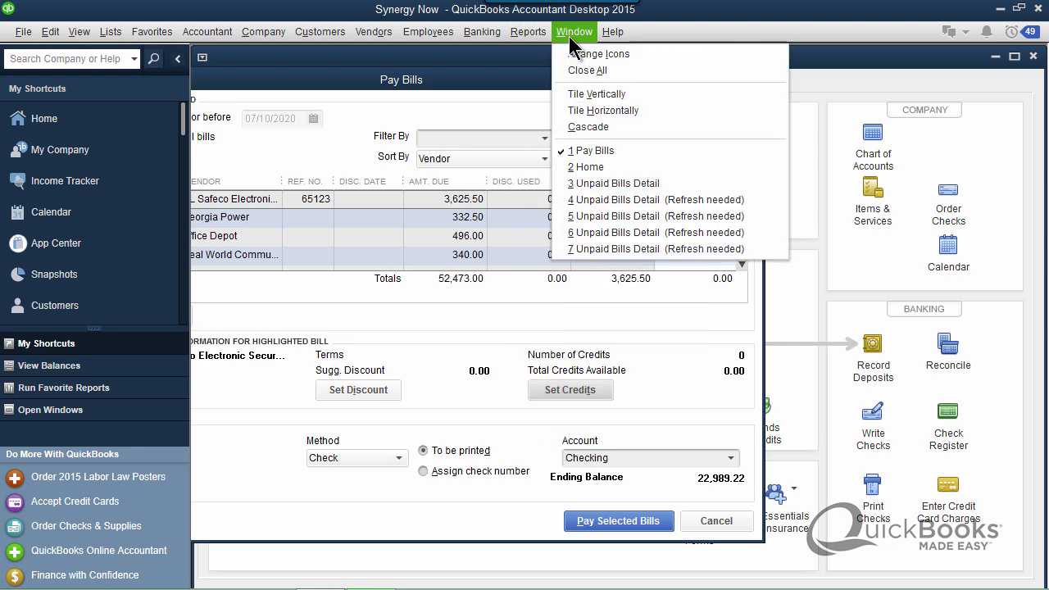
{"action": "left_click", "coordinate": [586, 181]}
{"action": "left_click_drag", "start_coordinate": [636, 218], "coordinate": [745, 64]}
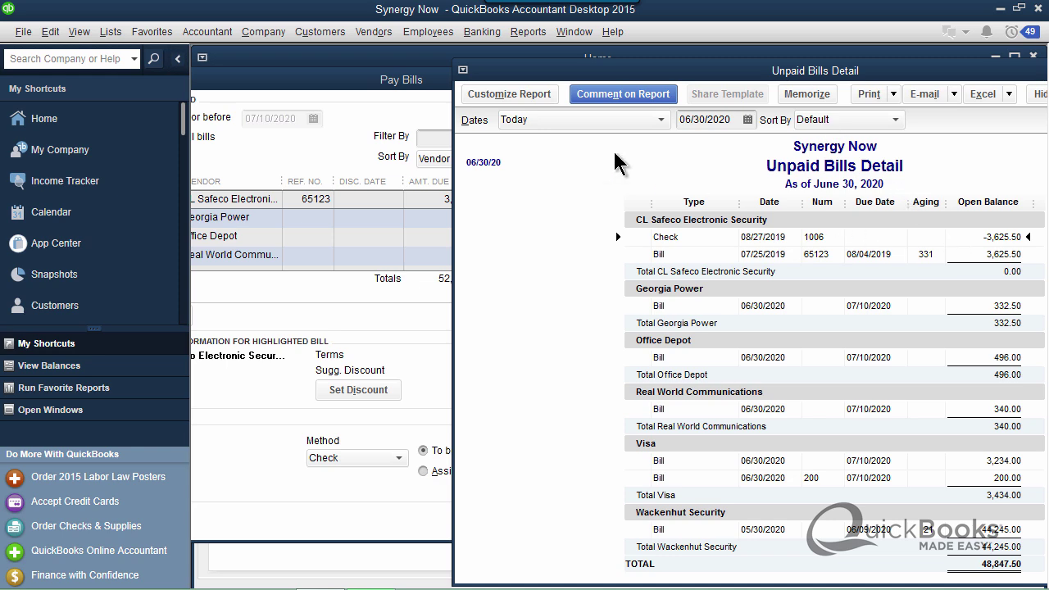
Step: Pay CL Safeco's bill entirely by credit, drawing 0.00 from Checking, and refresh the report
{"action": "left_click", "coordinate": [369, 79]}
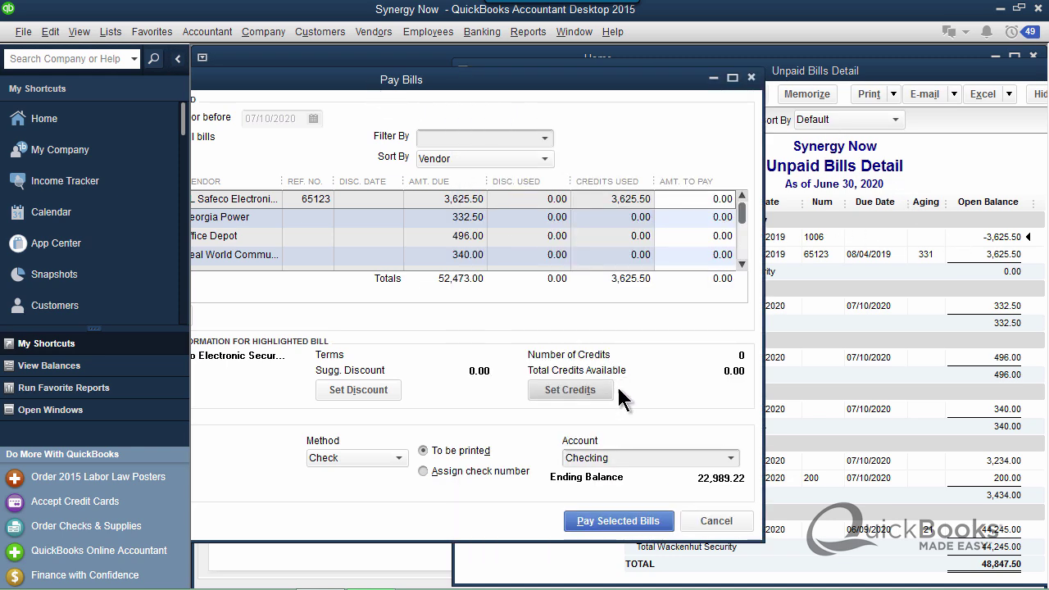
{"action": "left_click", "coordinate": [624, 523]}
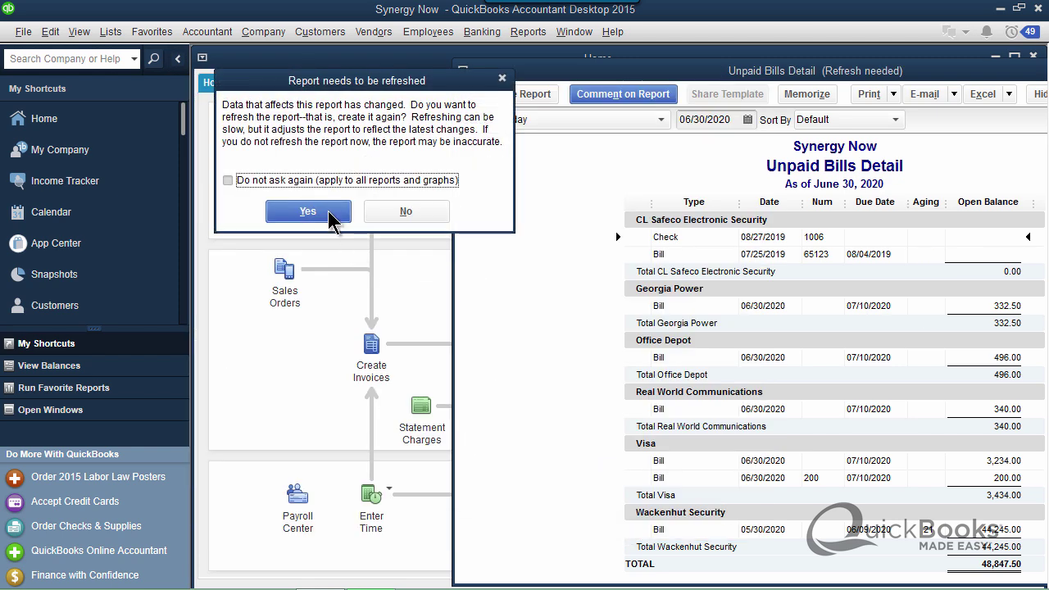
{"action": "left_click", "coordinate": [308, 212]}
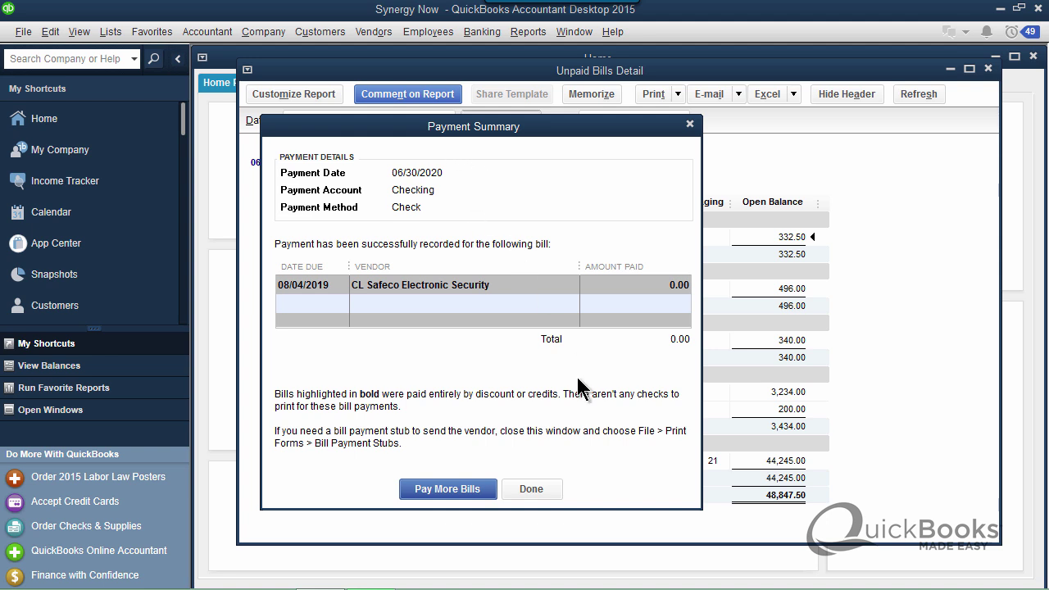
Step: Dismiss the Payment Summary and close the Unpaid Bills Detail report
{"action": "left_click", "coordinate": [538, 485]}
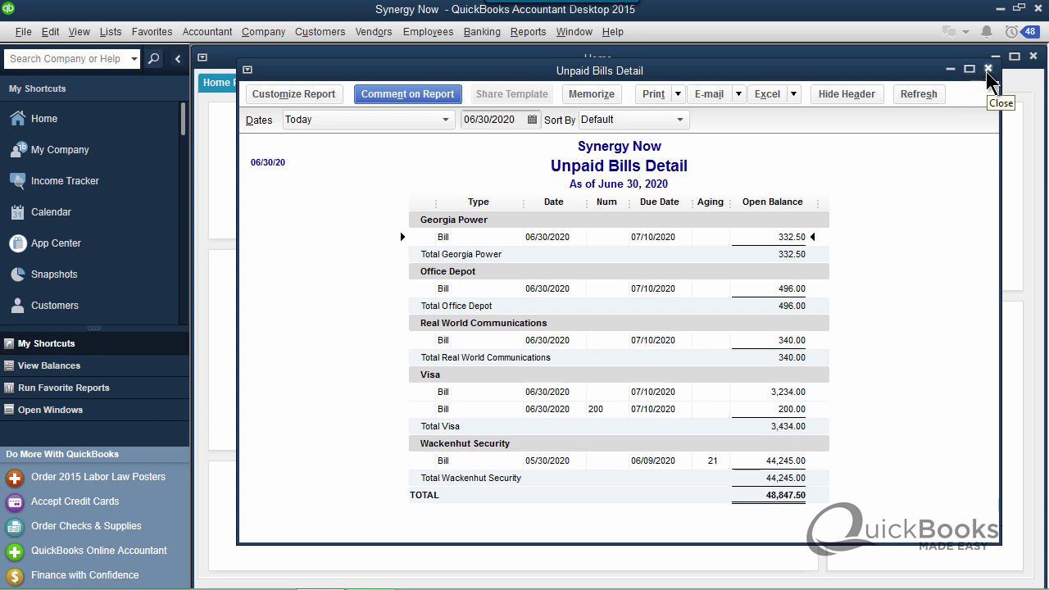
{"action": "left_click", "coordinate": [987, 71]}
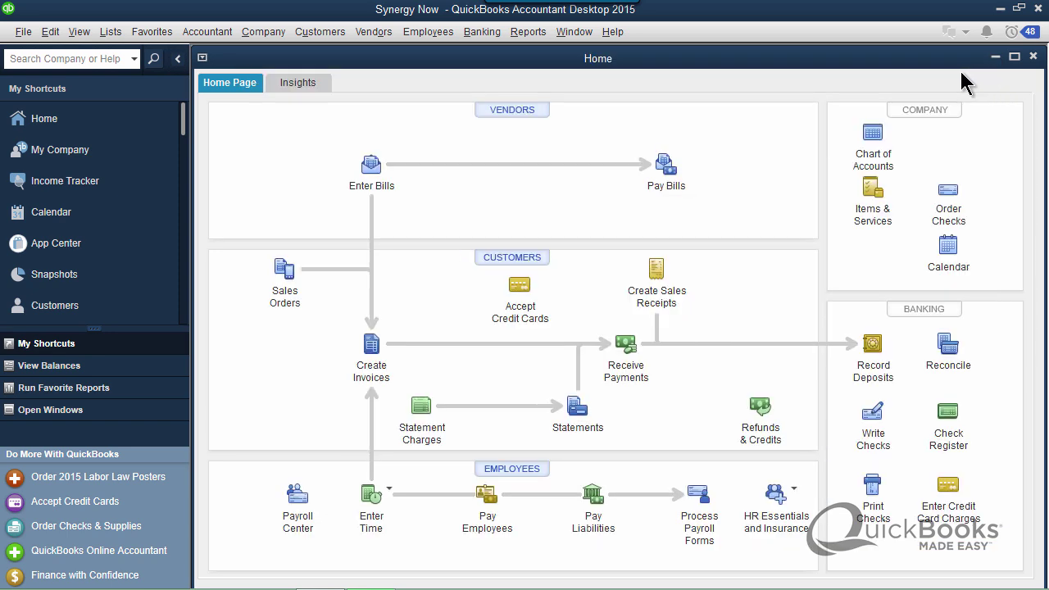